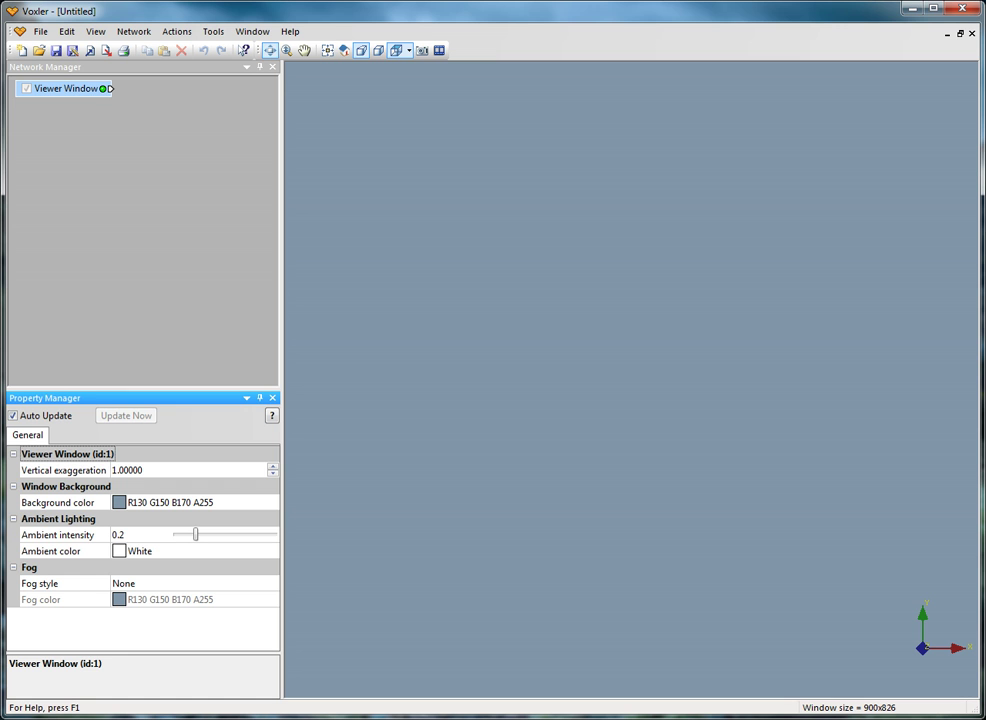
Open the Inversion (Isosurface).voxb sample network from the Voxler 3 Samples folder.
{"action": "left_click", "coordinate": [37, 30]}
{"action": "left_click", "coordinate": [55, 64]}
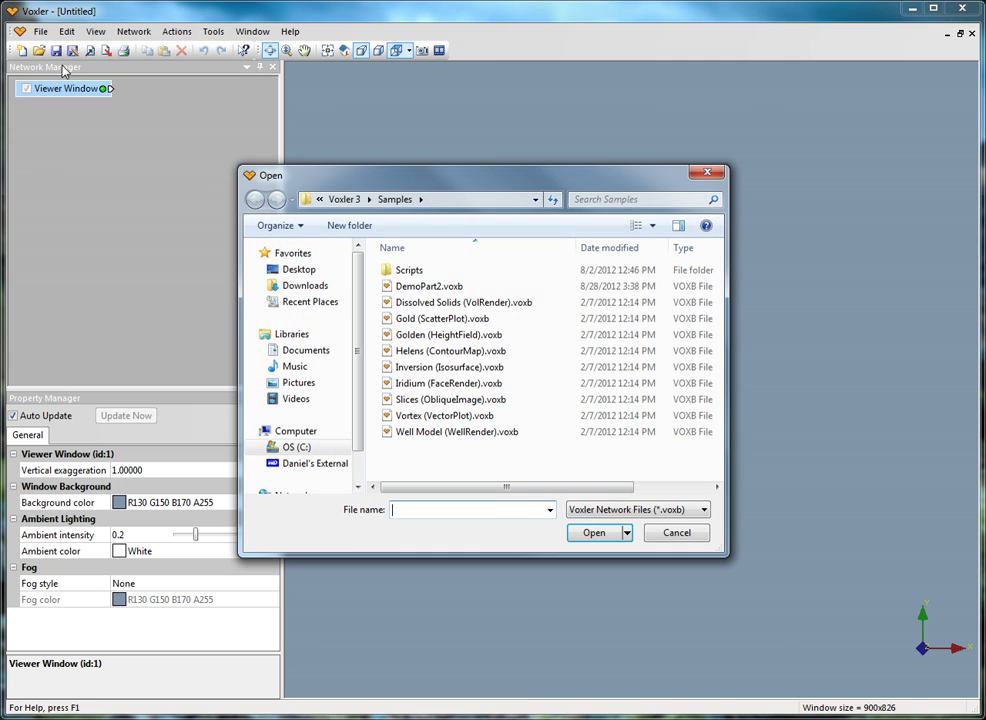
{"action": "left_click", "coordinate": [453, 369]}
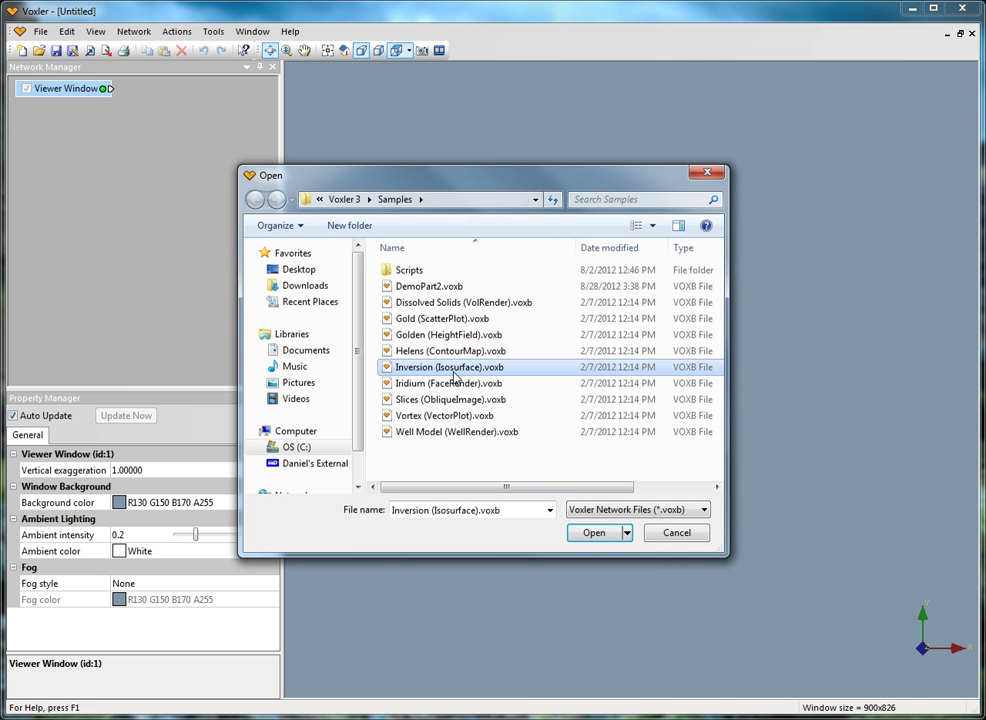
{"action": "left_click", "coordinate": [589, 535]}
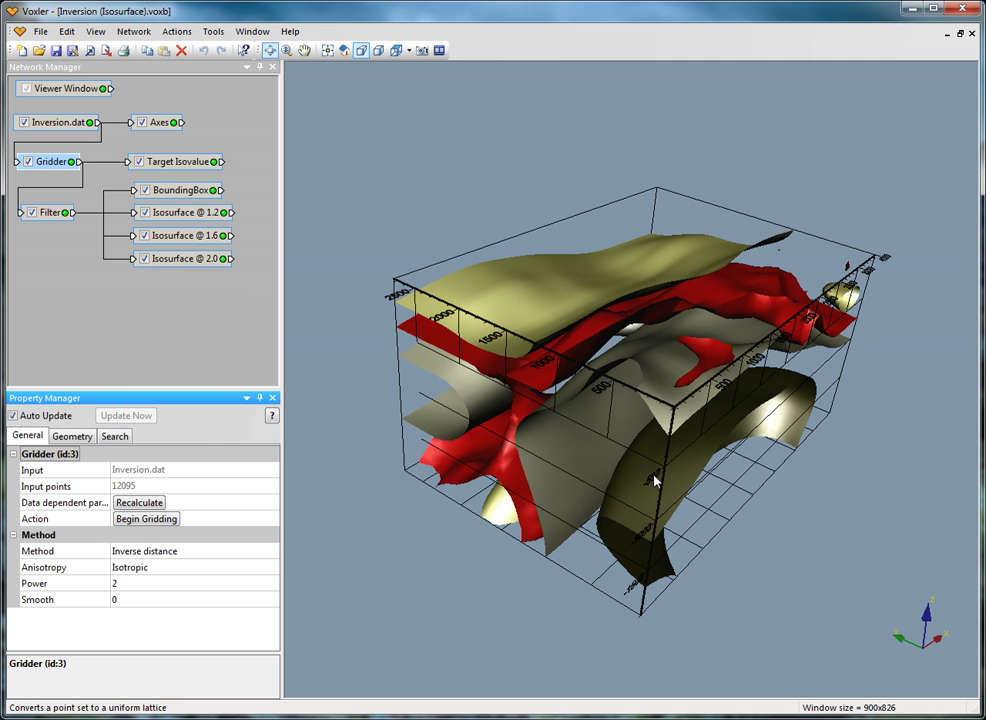
Rotate the isosurface model to a flatter side-on view with axis values along the front.
{"action": "left_click_drag", "start_coordinate": [704, 423], "coordinate": [810, 473]}
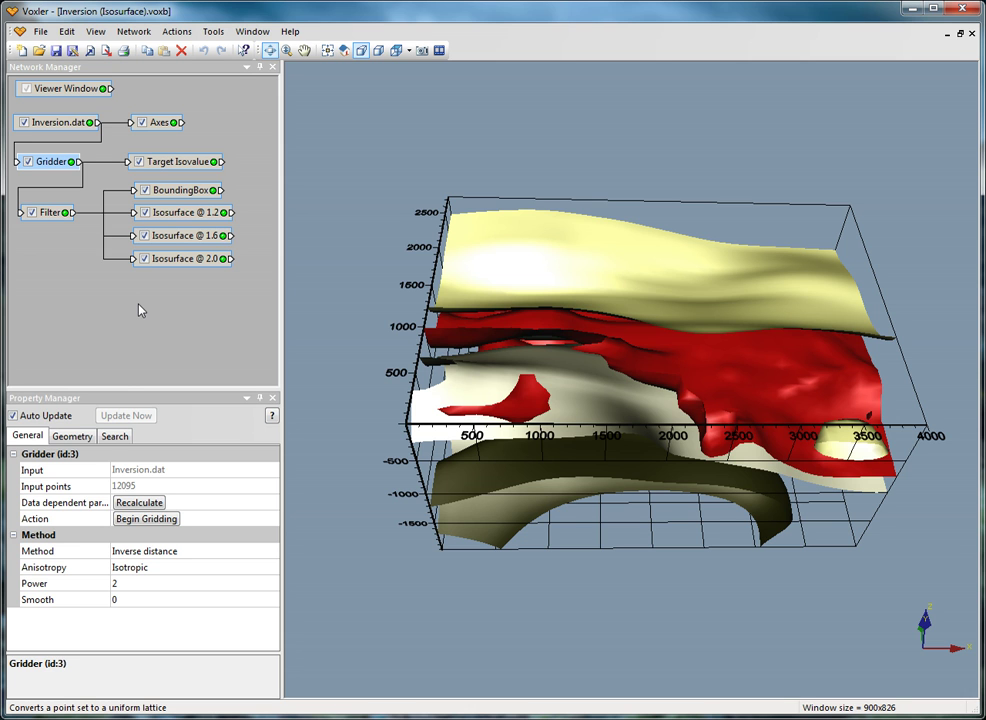
Add a ClipPlane module to Isosurface @ 1.2 via Network > Graphics Output.
{"action": "left_click", "coordinate": [186, 214]}
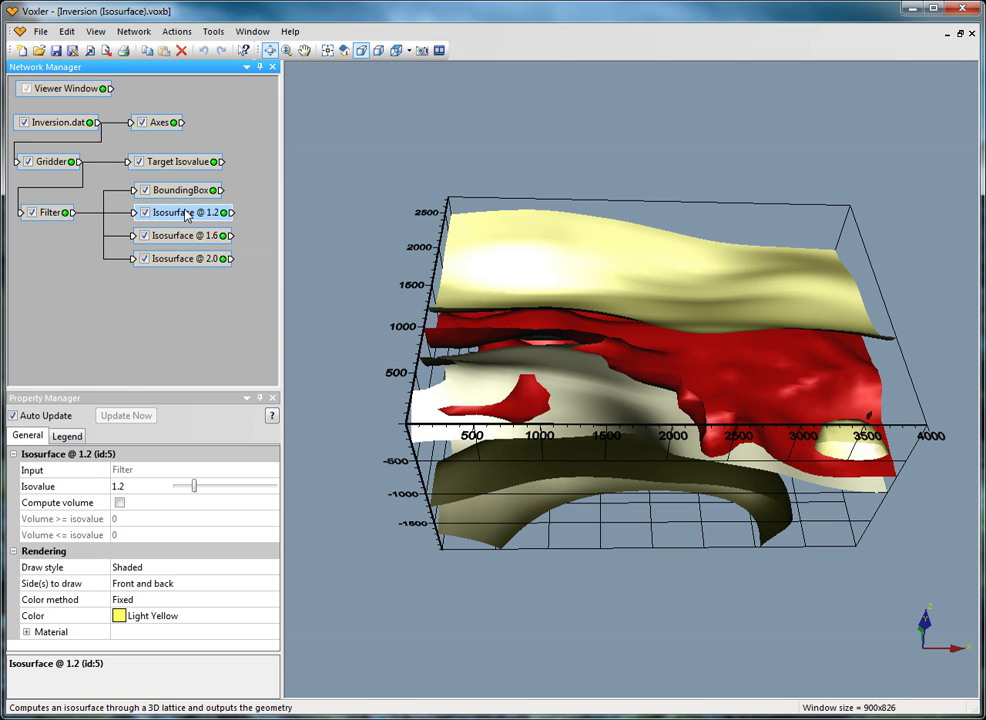
{"action": "left_click", "coordinate": [133, 31]}
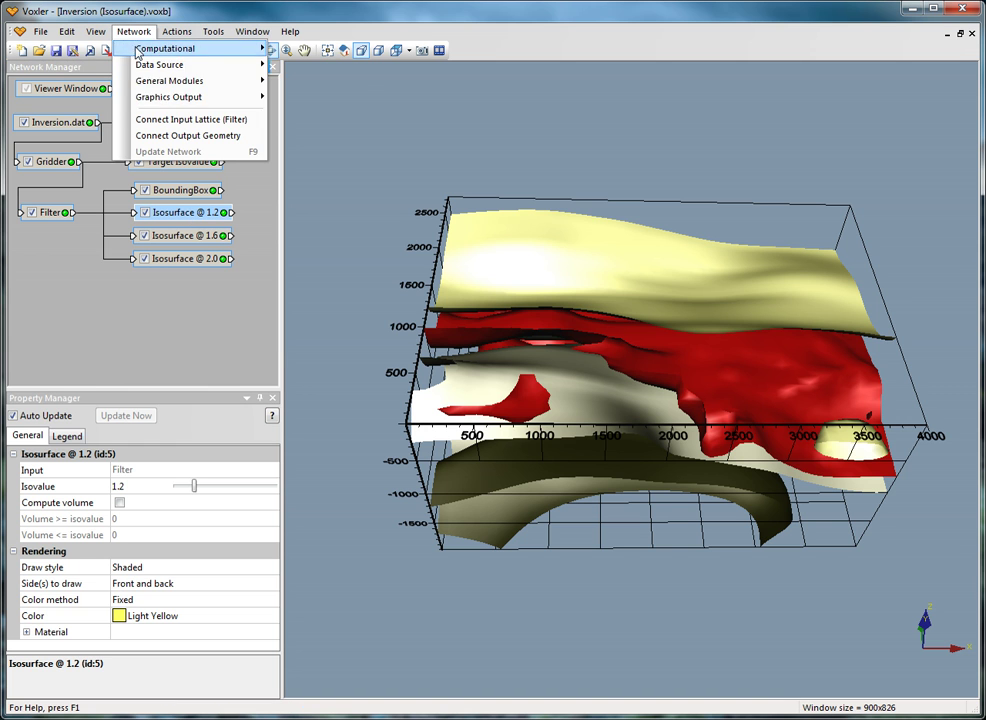
{"action": "mouse_move", "coordinate": [165, 97]}
{"action": "left_click", "coordinate": [316, 144]}
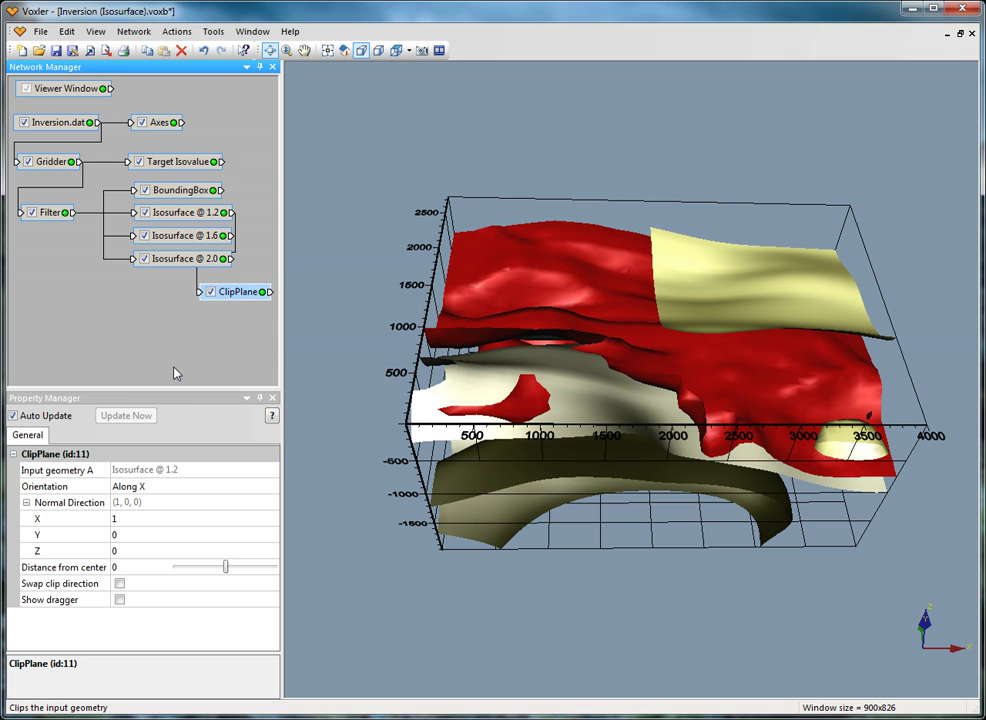
Connect Isosurface @ 1.6, Isosurface @ 2.0 and Target Isovalue to ClipPlane as Input Geometry B, C and D.
{"action": "left_click", "coordinate": [229, 237]}
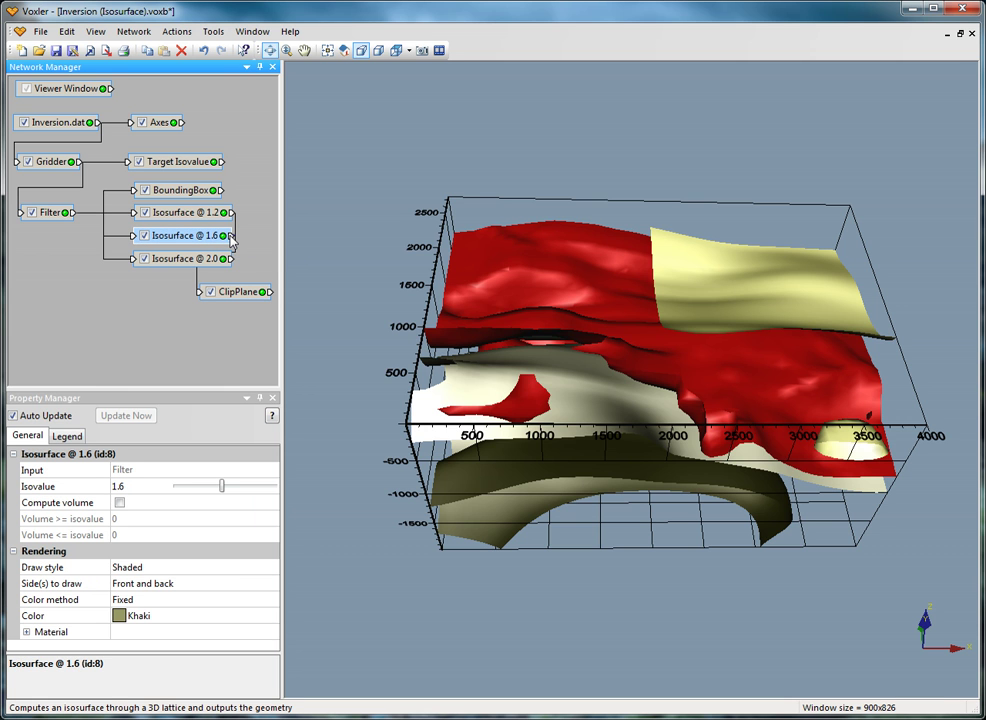
{"action": "left_click_drag", "start_coordinate": [231, 240], "coordinate": [201, 296]}
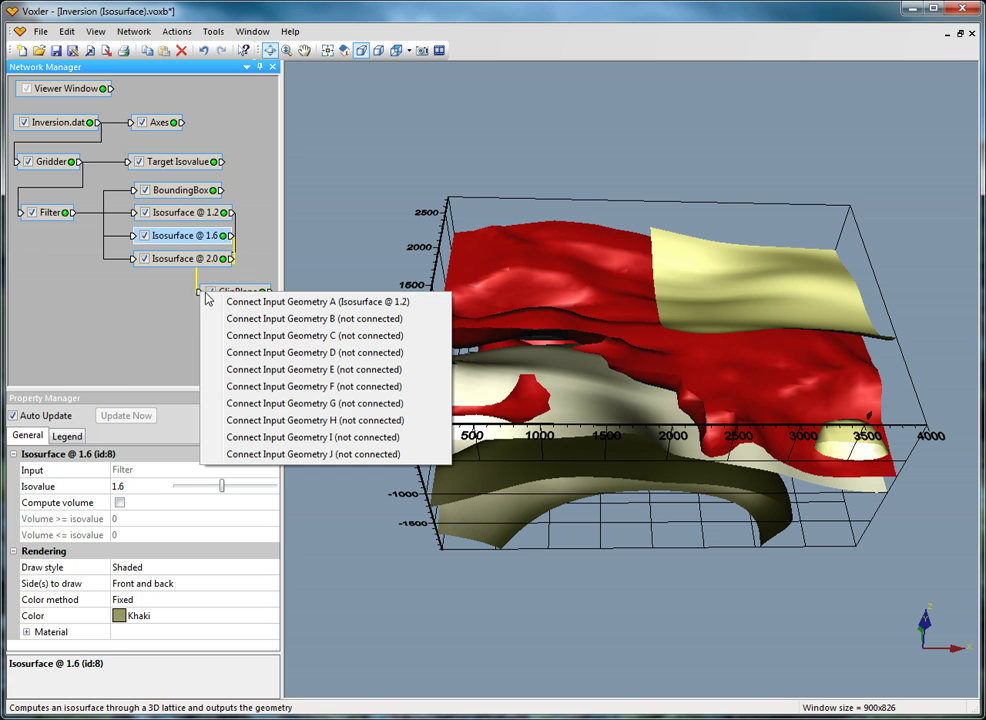
{"action": "left_click", "coordinate": [424, 319]}
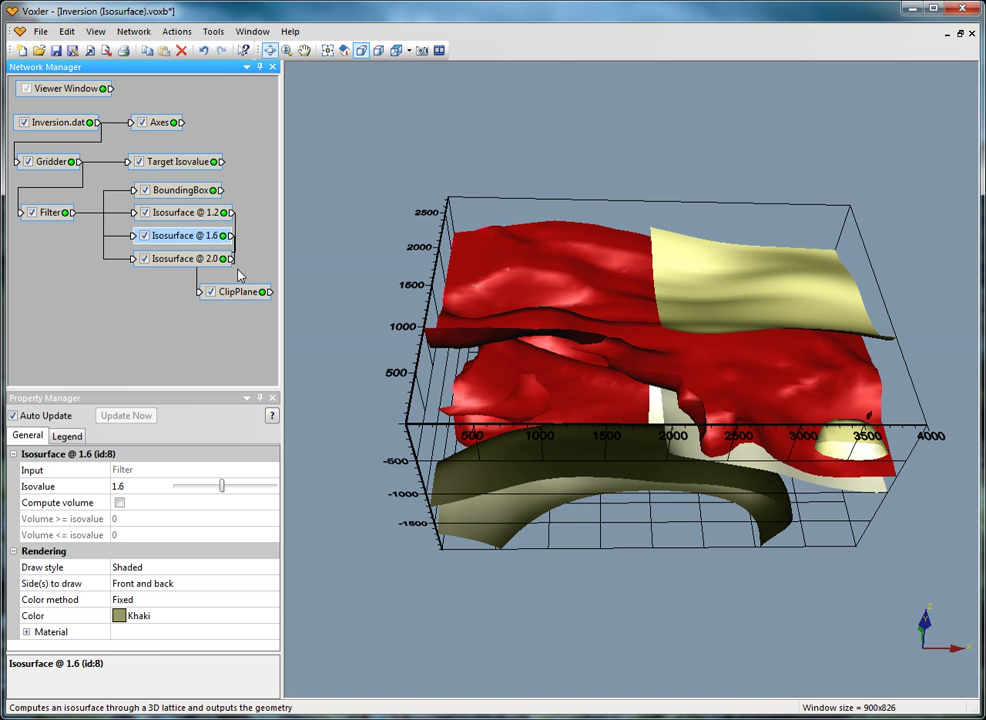
{"action": "left_click_drag", "start_coordinate": [237, 261], "coordinate": [201, 292]}
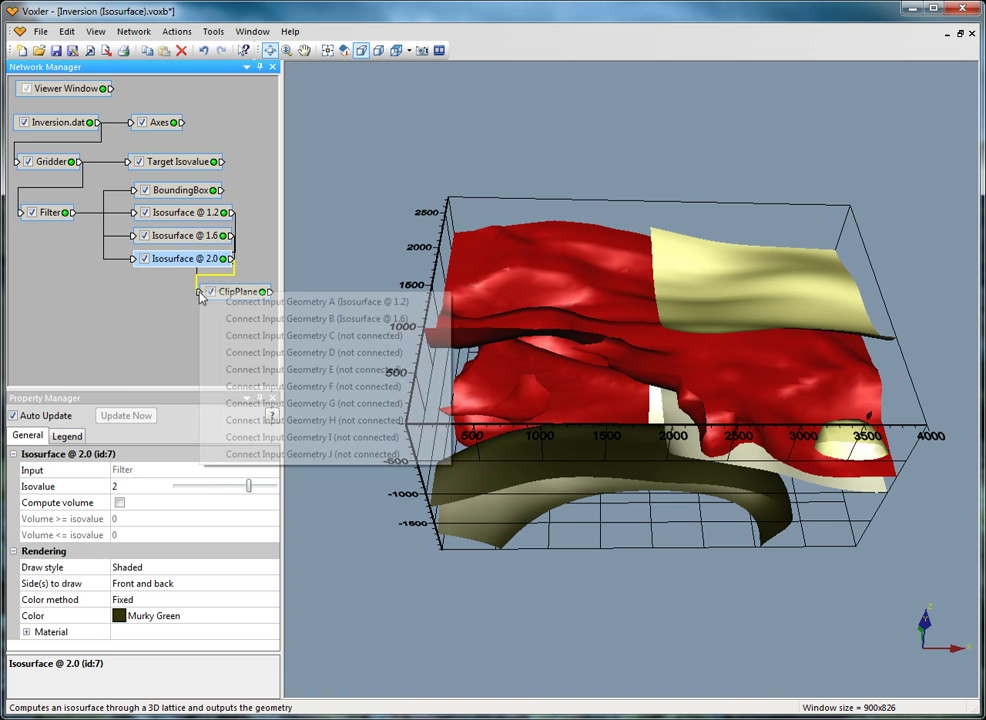
{"action": "left_click", "coordinate": [315, 335]}
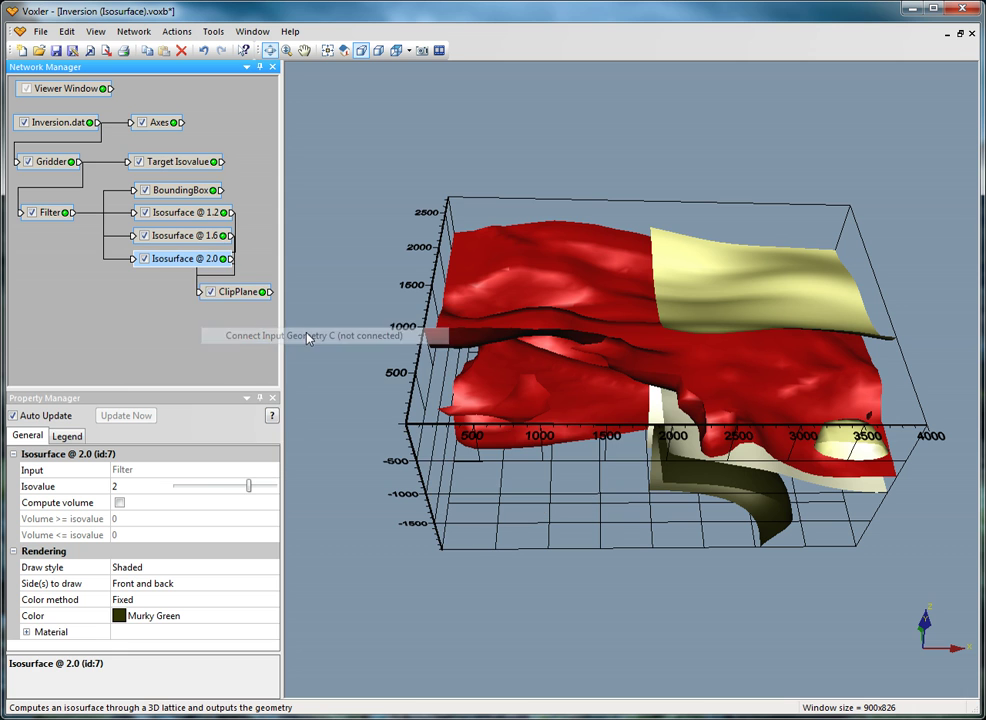
{"action": "left_click", "coordinate": [218, 161]}
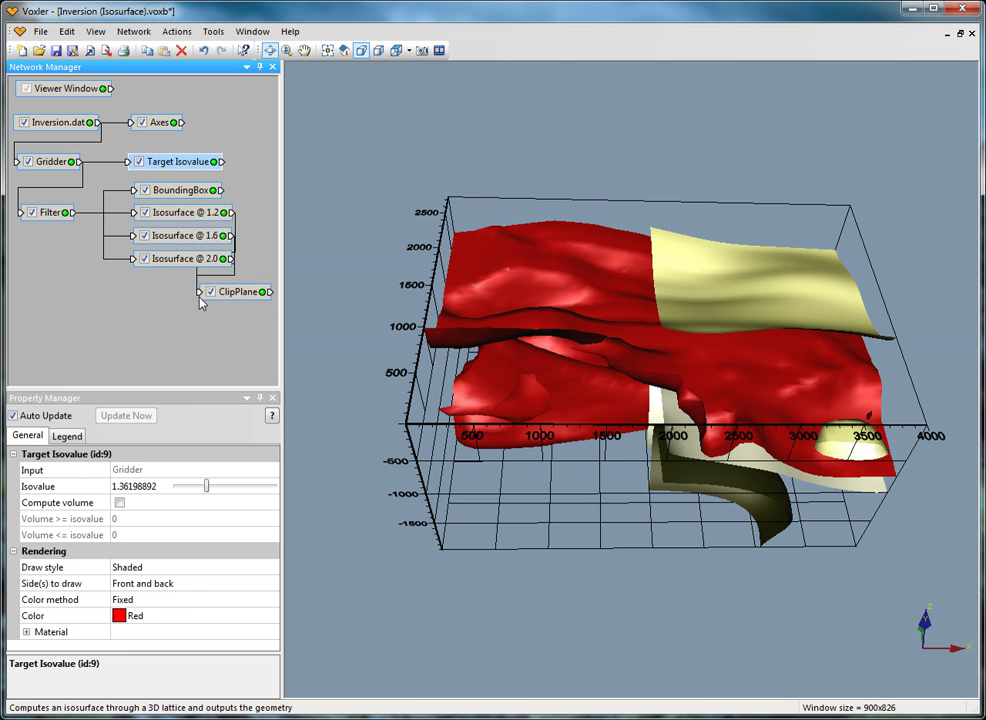
{"action": "left_click_drag", "start_coordinate": [224, 162], "coordinate": [198, 294]}
{"action": "left_click", "coordinate": [313, 353]}
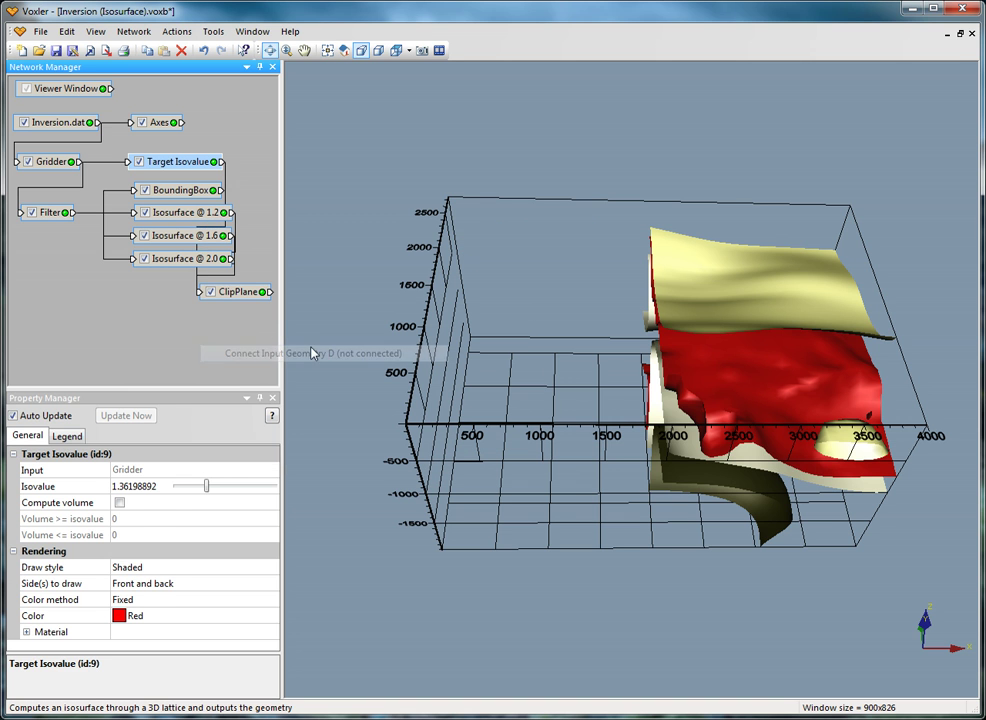
{"action": "left_click", "coordinate": [236, 291]}
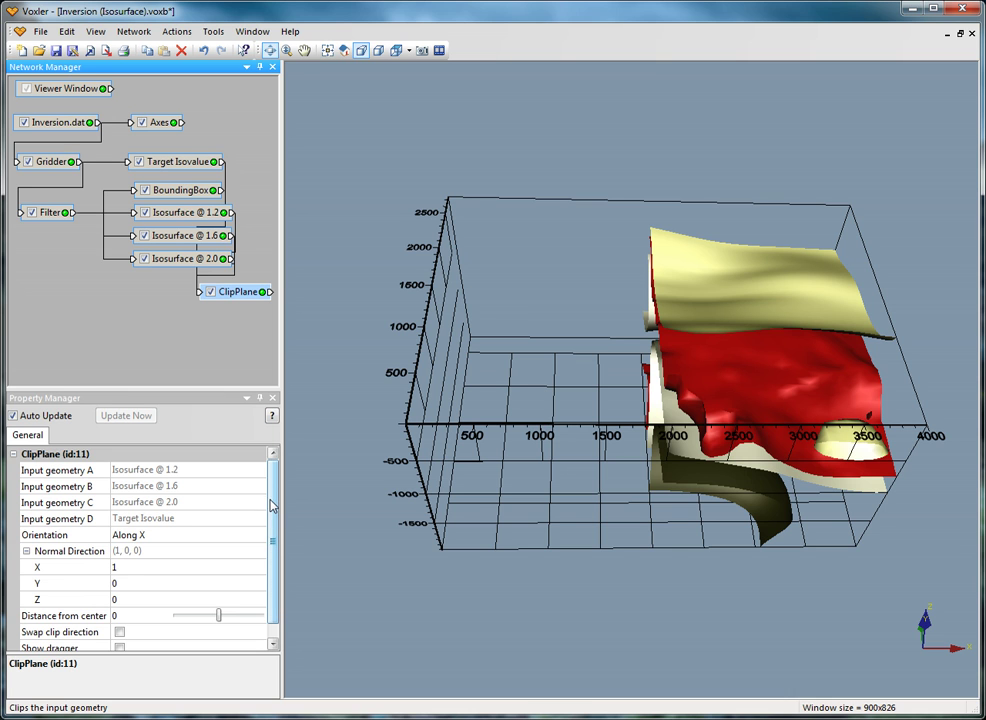
Rotate the clipped model to a tilted oblique view showing the cut interiors.
{"action": "left_click_drag", "start_coordinate": [271, 509], "coordinate": [272, 542]}
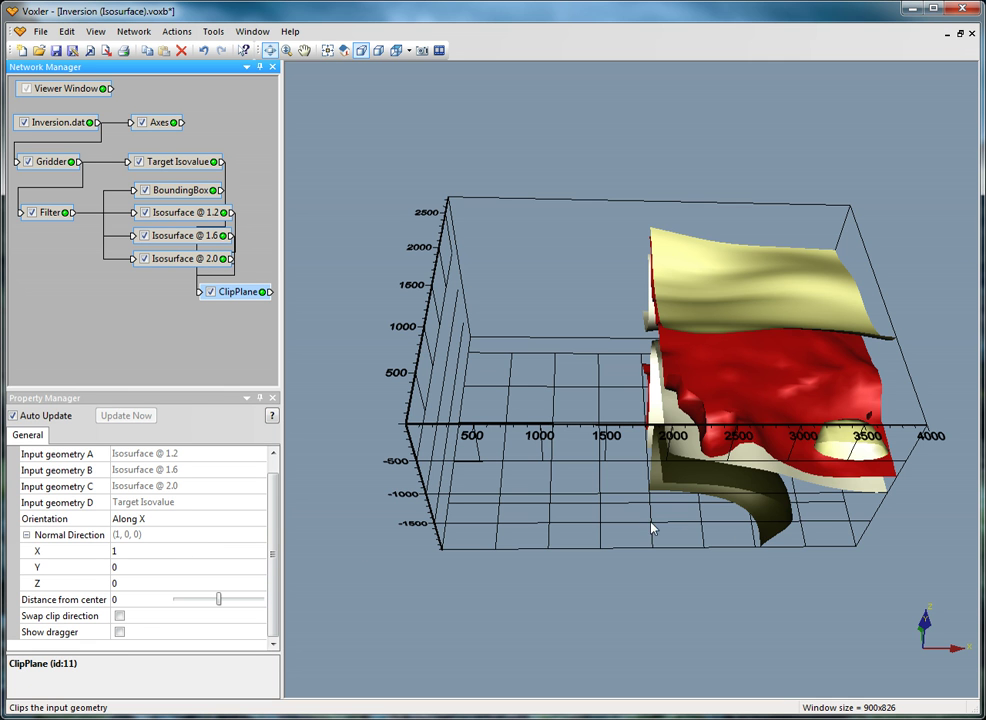
{"action": "left_click_drag", "start_coordinate": [652, 528], "coordinate": [579, 392]}
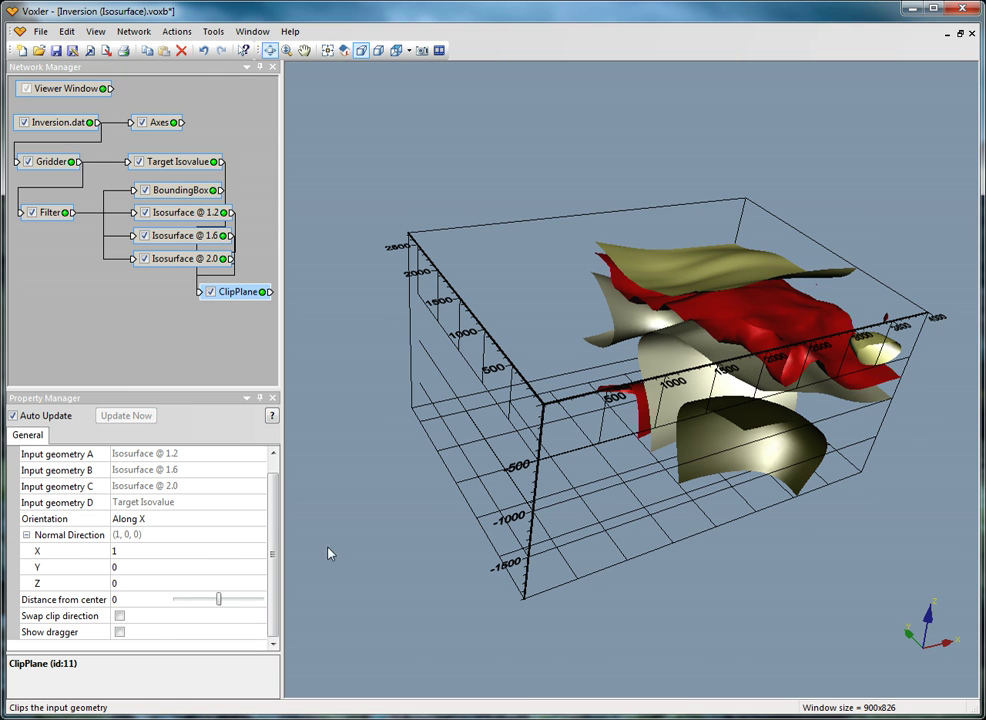
Set the clip plane orientation to Custom with normal direction (1, 1, 1).
{"action": "left_click", "coordinate": [168, 518]}
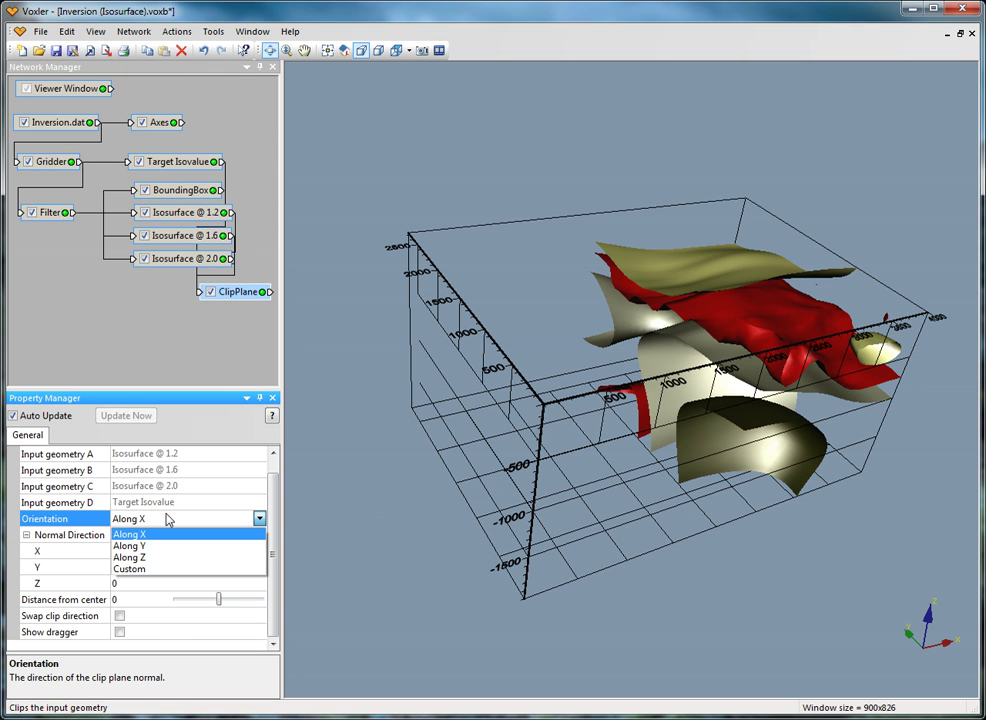
{"action": "left_click", "coordinate": [168, 518]}
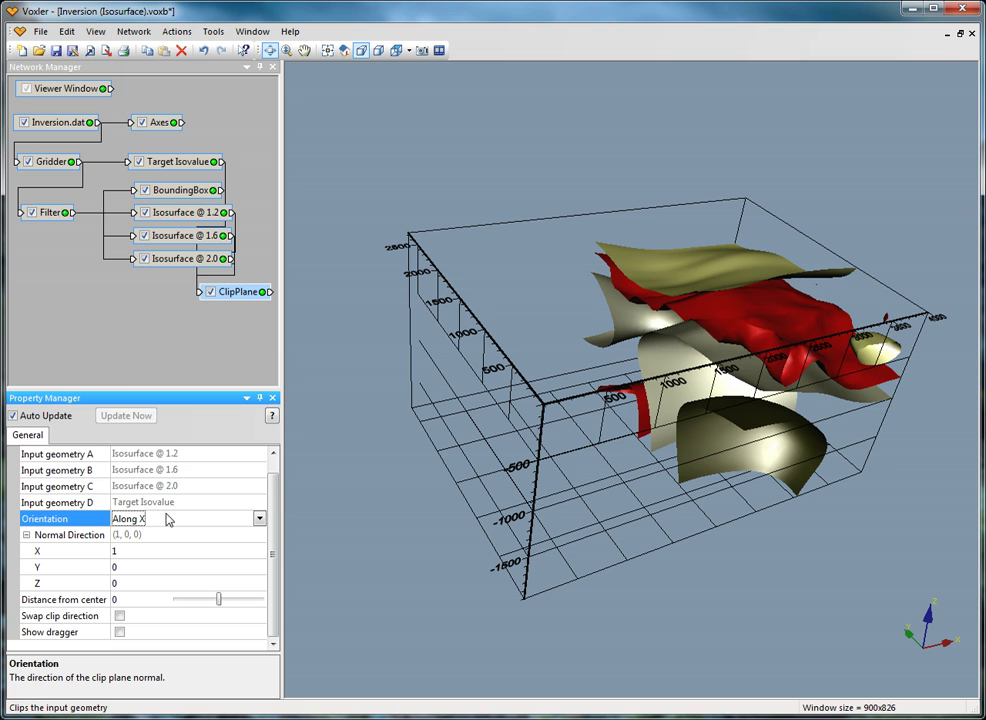
{"action": "left_click", "coordinate": [168, 518]}
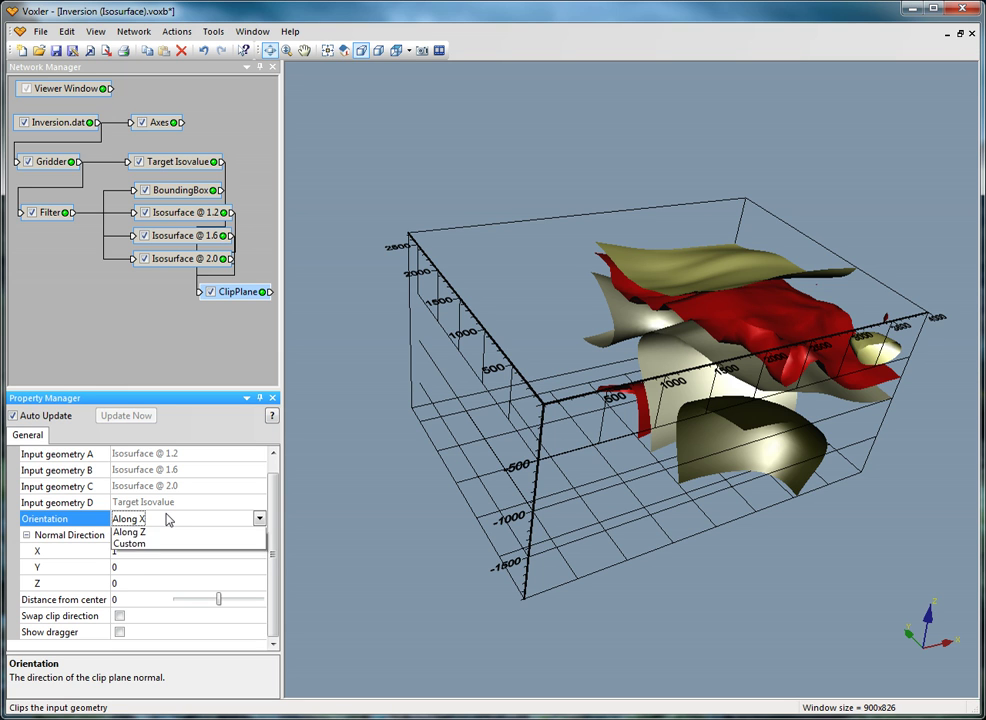
{"action": "left_click", "coordinate": [157, 576]}
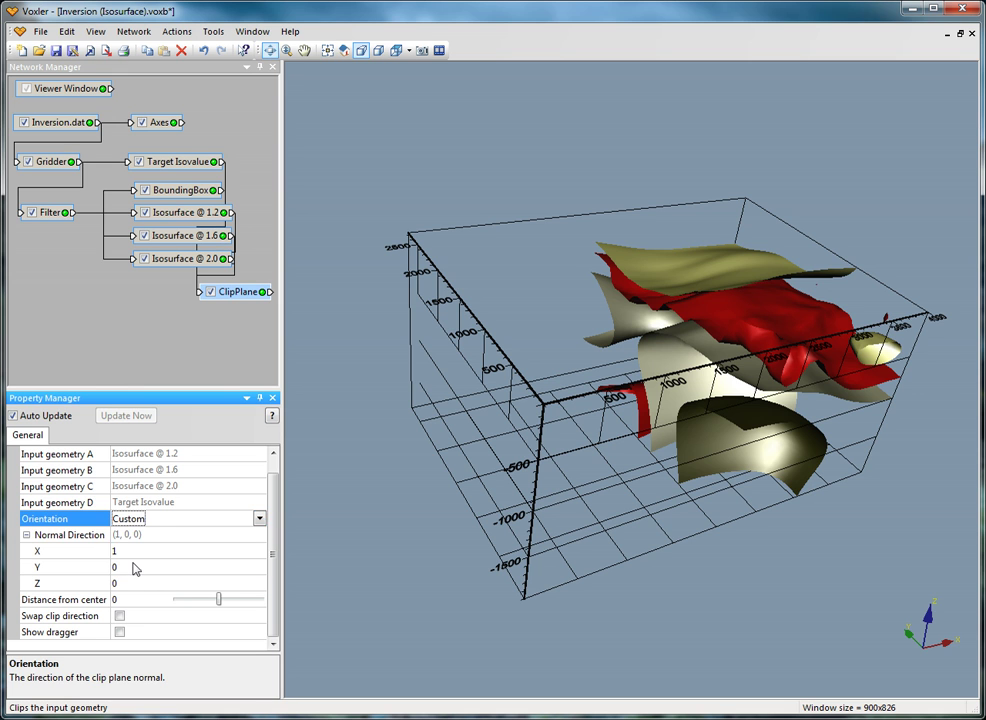
{"action": "left_click", "coordinate": [121, 568]}
{"action": "type", "text": "1"}
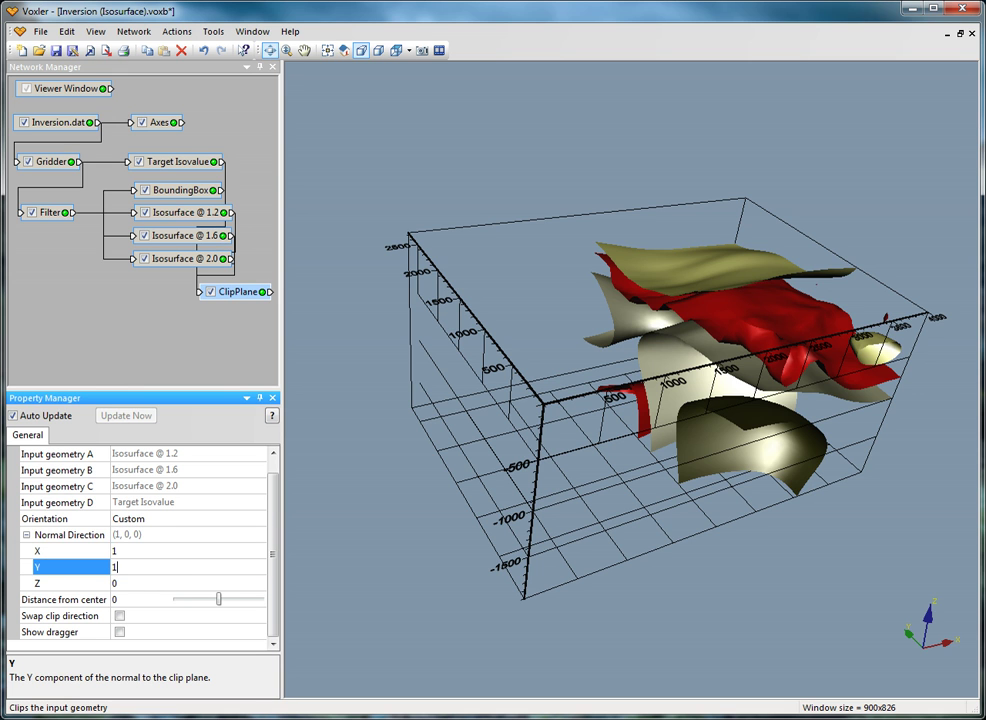
{"action": "left_click", "coordinate": [128, 587]}
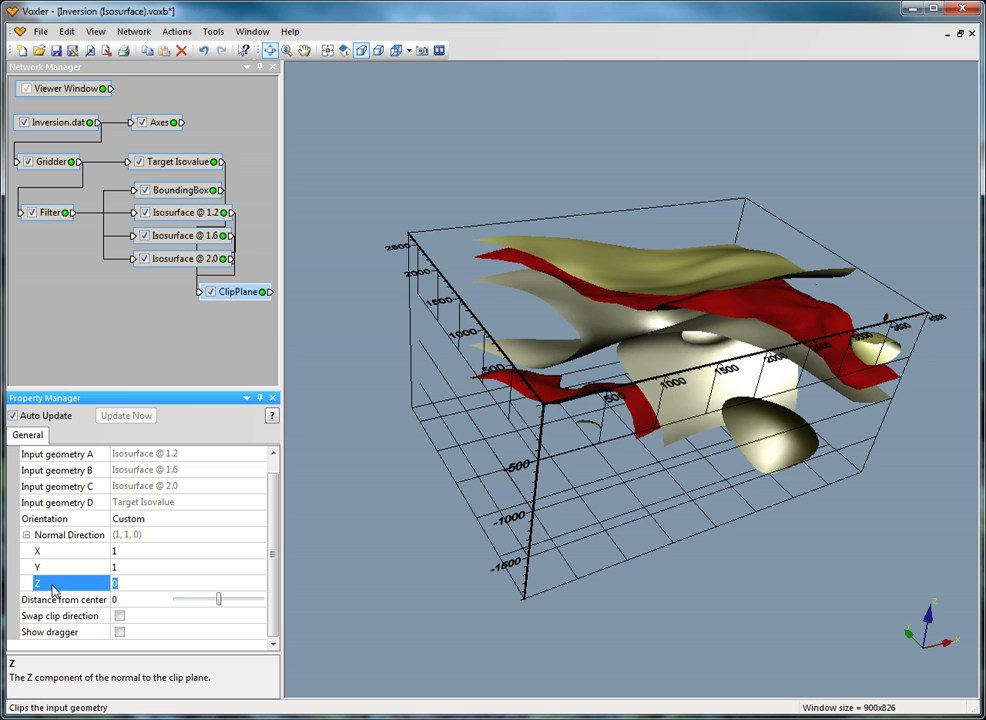
{"action": "type", "text": "1"}
{"action": "key", "text": "Return"}
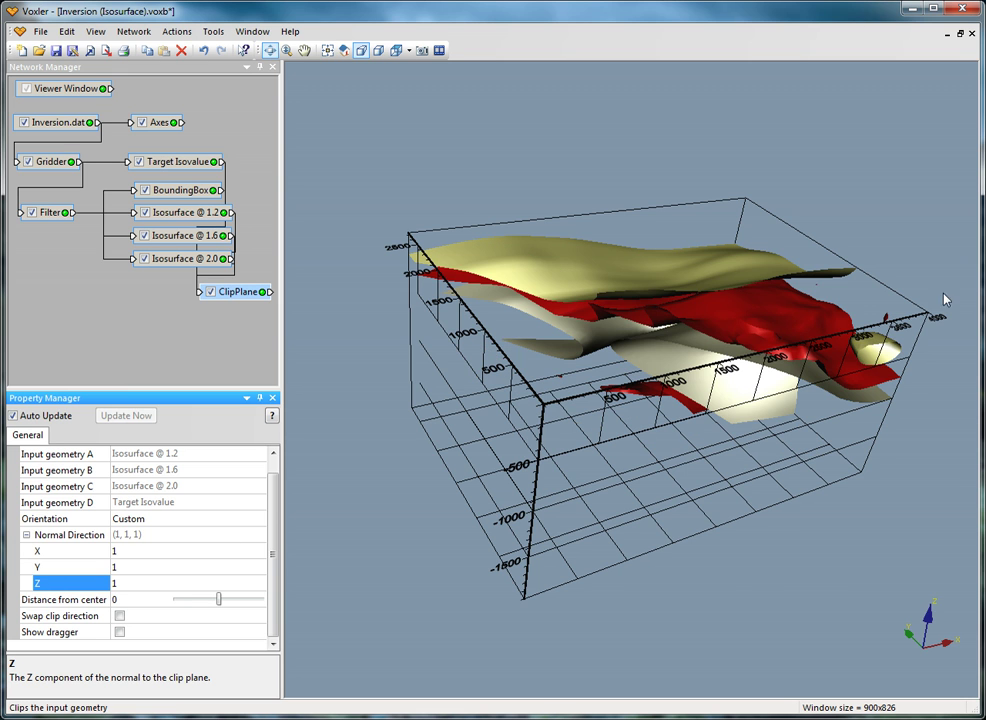
Rotate the model and slide the clip plane distance to negative, then positive values.
{"action": "left_click_drag", "start_coordinate": [645, 559], "coordinate": [590, 337]}
{"action": "left_click_drag", "start_coordinate": [497, 358], "coordinate": [654, 363]}
{"action": "left_click_drag", "start_coordinate": [222, 597], "coordinate": [197, 601]}
{"action": "left_click_drag", "start_coordinate": [614, 374], "coordinate": [594, 473]}
{"action": "left_click_drag", "start_coordinate": [177, 600], "coordinate": [219, 601]}
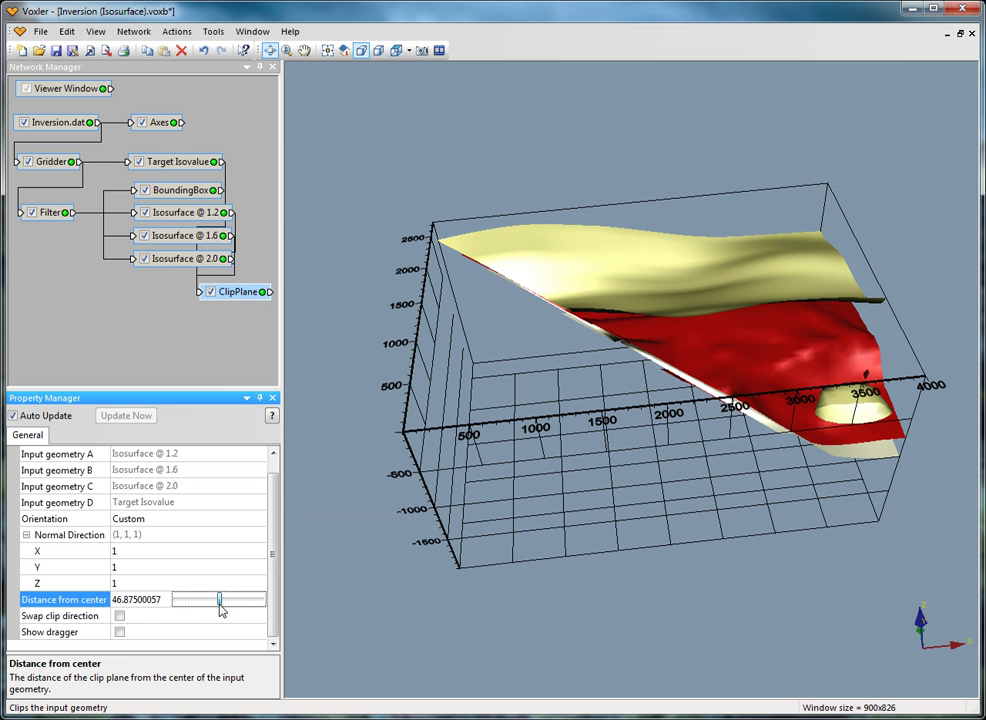
Toggle Swap clip direction on and off twice, leaving it unchecked.
{"action": "left_click", "coordinate": [120, 617]}
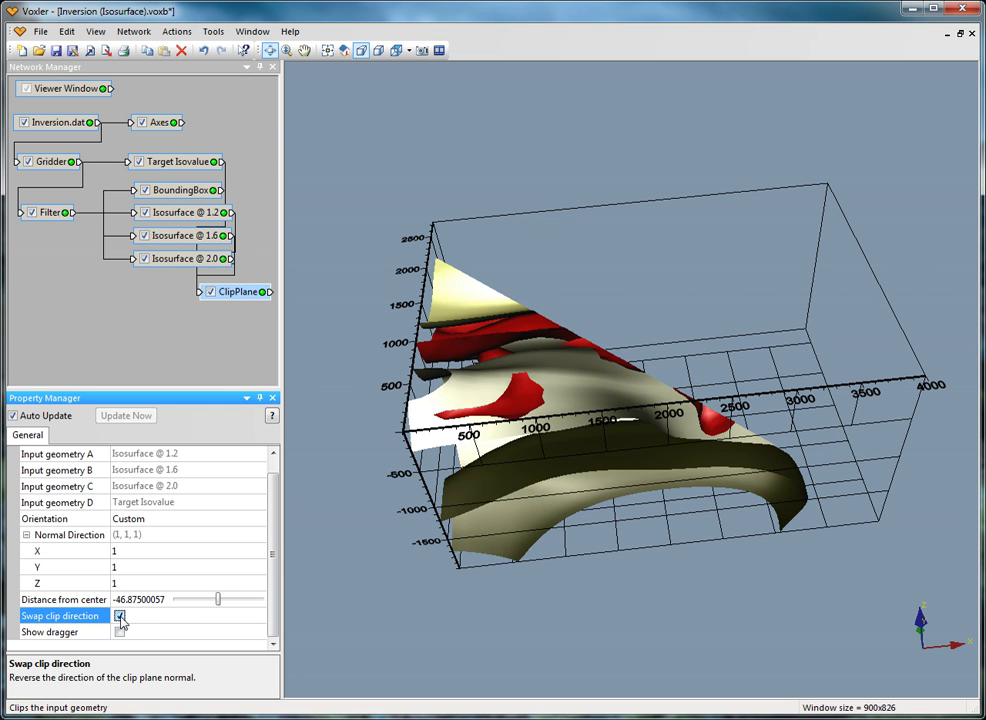
{"action": "left_click", "coordinate": [120, 617]}
{"action": "left_click", "coordinate": [120, 617]}
{"action": "left_click", "coordinate": [120, 617]}
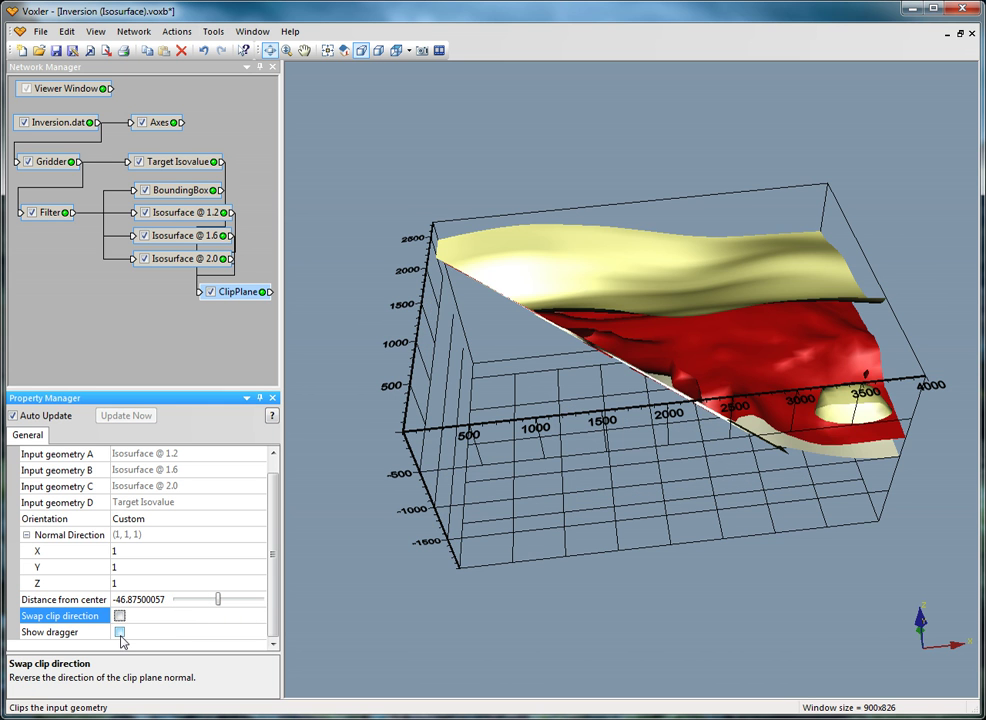
Show the clip plane dragger, move and tilt the plane with it, then hide the dragger.
{"action": "left_click", "coordinate": [120, 632]}
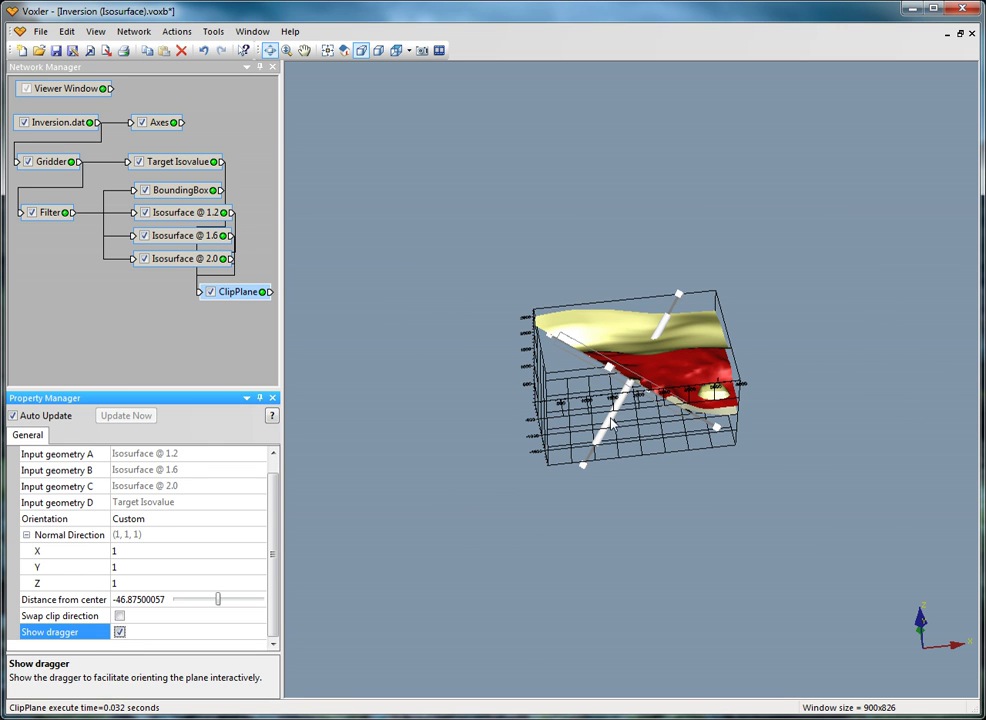
{"action": "mouse_move", "coordinate": [614, 440]}
{"action": "left_mouse_down"}
{"action": "mouse_move", "coordinate": [606, 446]}
{"action": "mouse_move", "coordinate": [609, 432]}
{"action": "left_mouse_up"}
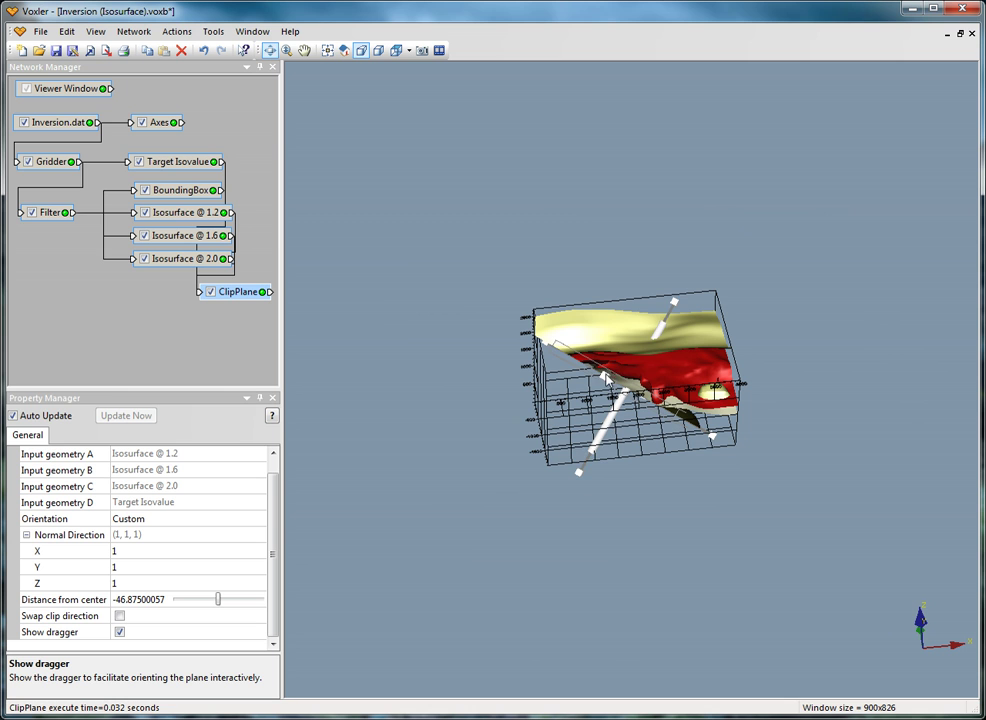
{"action": "mouse_move", "coordinate": [566, 495]}
{"action": "left_mouse_down"}
{"action": "mouse_move", "coordinate": [548, 513]}
{"action": "mouse_move", "coordinate": [558, 516]}
{"action": "left_mouse_up"}
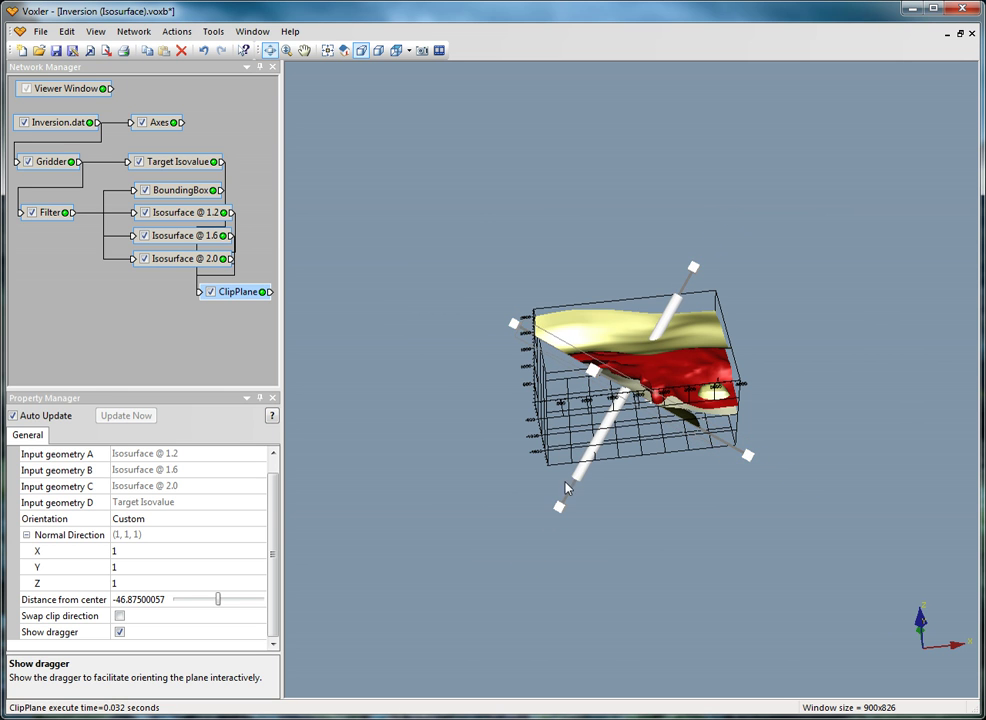
{"action": "left_click", "coordinate": [558, 380]}
{"action": "left_click_drag", "start_coordinate": [558, 380], "coordinate": [563, 483]}
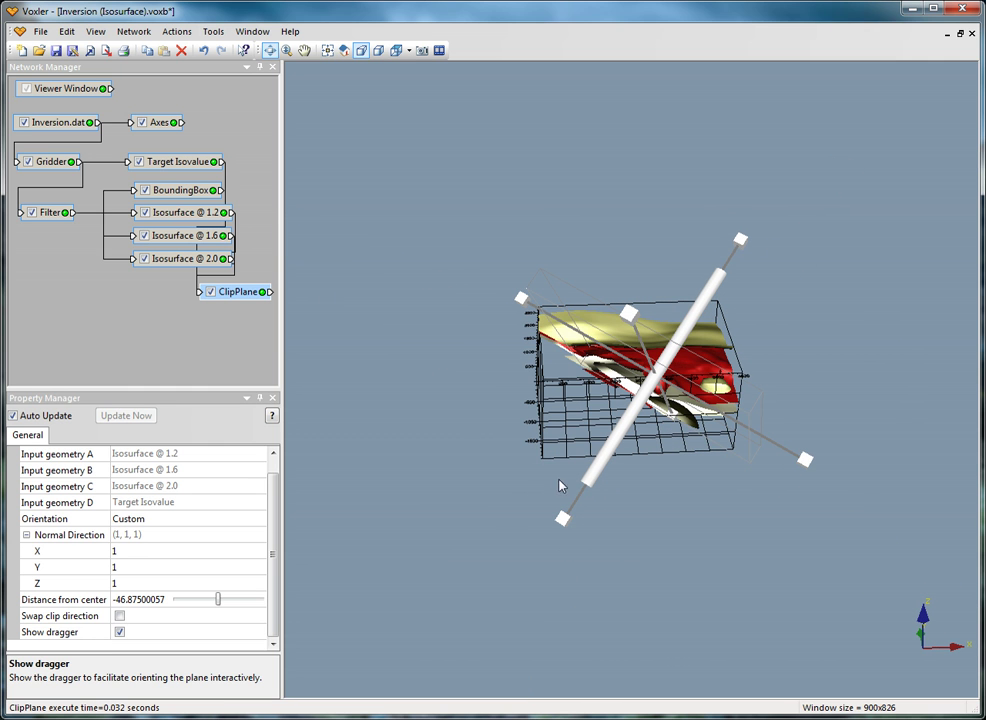
{"action": "scroll", "coordinate": [590, 468], "scroll_direction": "up", "scroll_amount": 2}
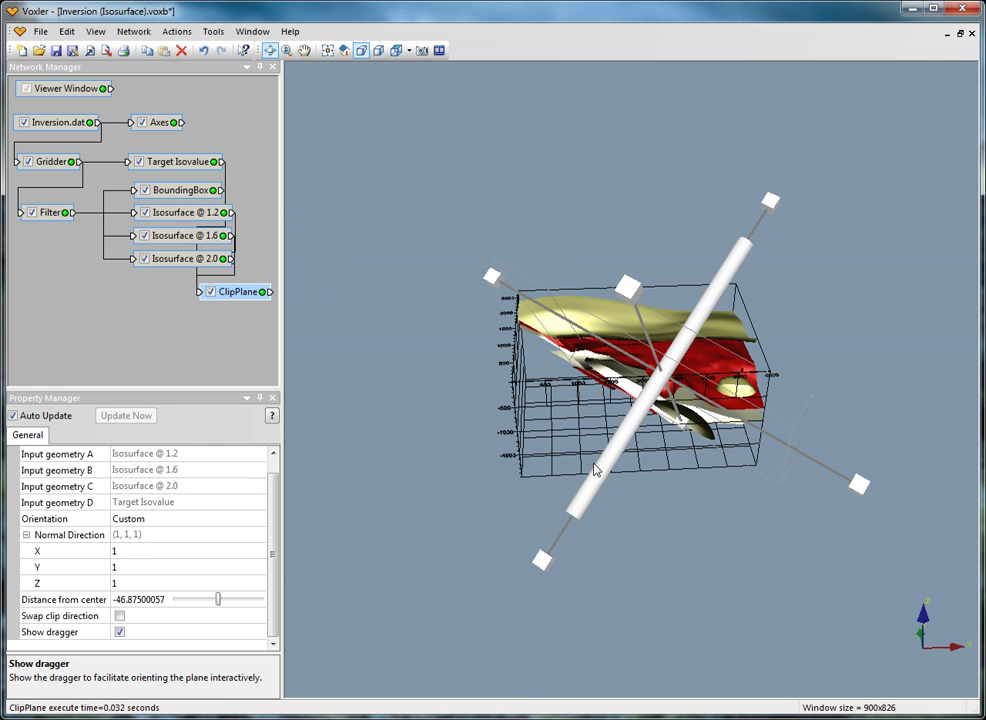
{"action": "left_click", "coordinate": [120, 632]}
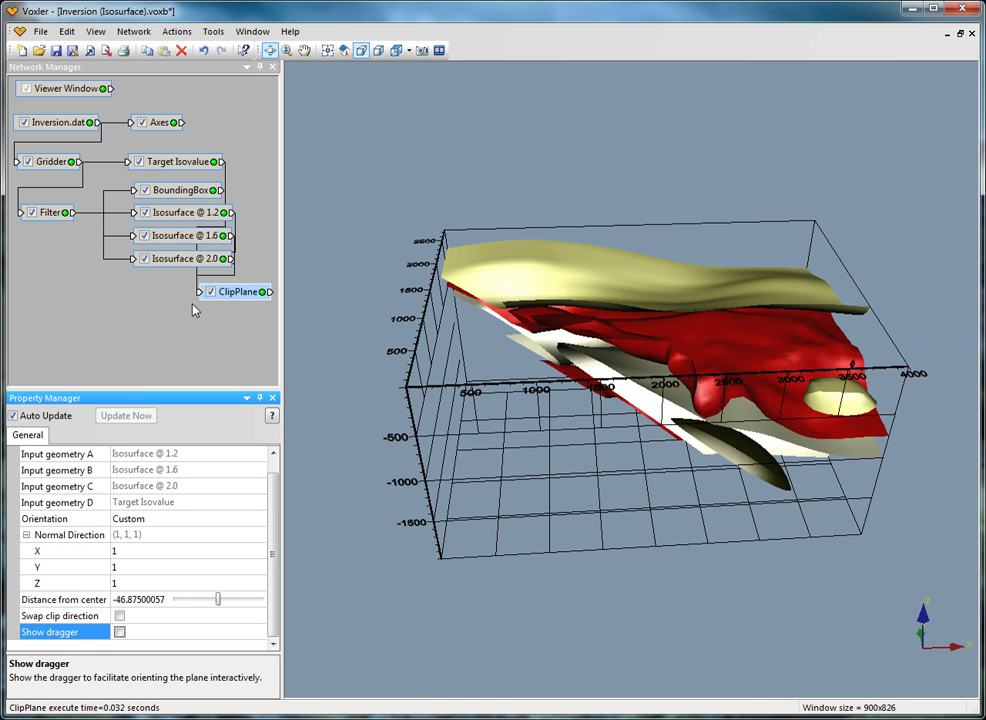
Add a Computational > Transform module after Filter, place it below Filter, and begin connecting its output data.
{"action": "left_click", "coordinate": [46, 213]}
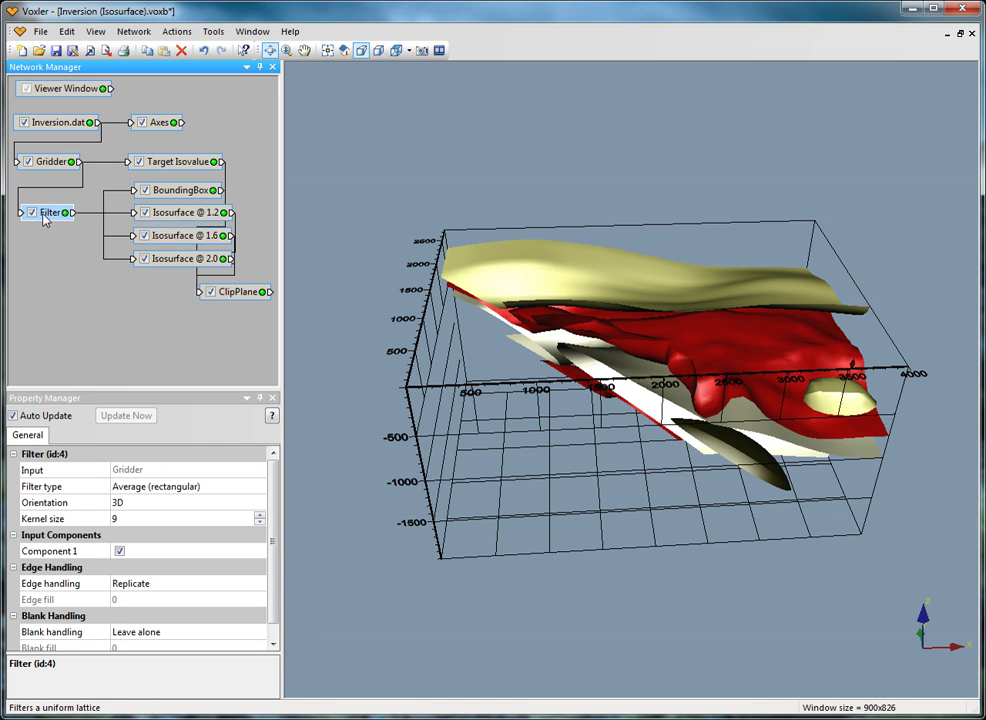
{"action": "right_click", "coordinate": [52, 217]}
{"action": "mouse_move", "coordinate": [180, 223]}
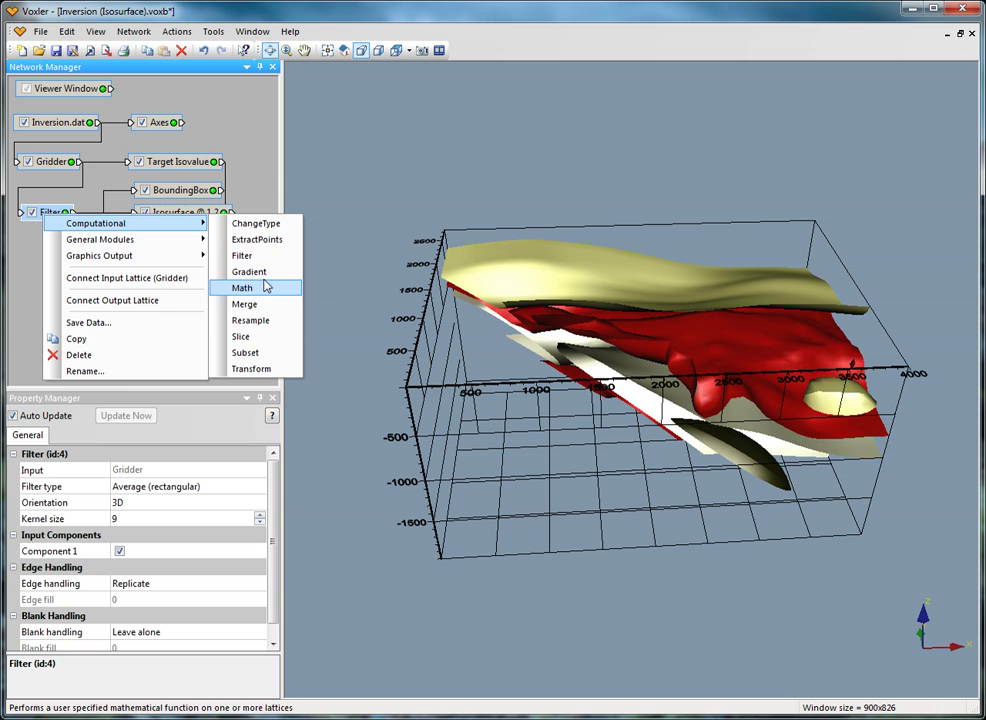
{"action": "left_click", "coordinate": [251, 368]}
{"action": "left_click_drag", "start_coordinate": [228, 322], "coordinate": [65, 295]}
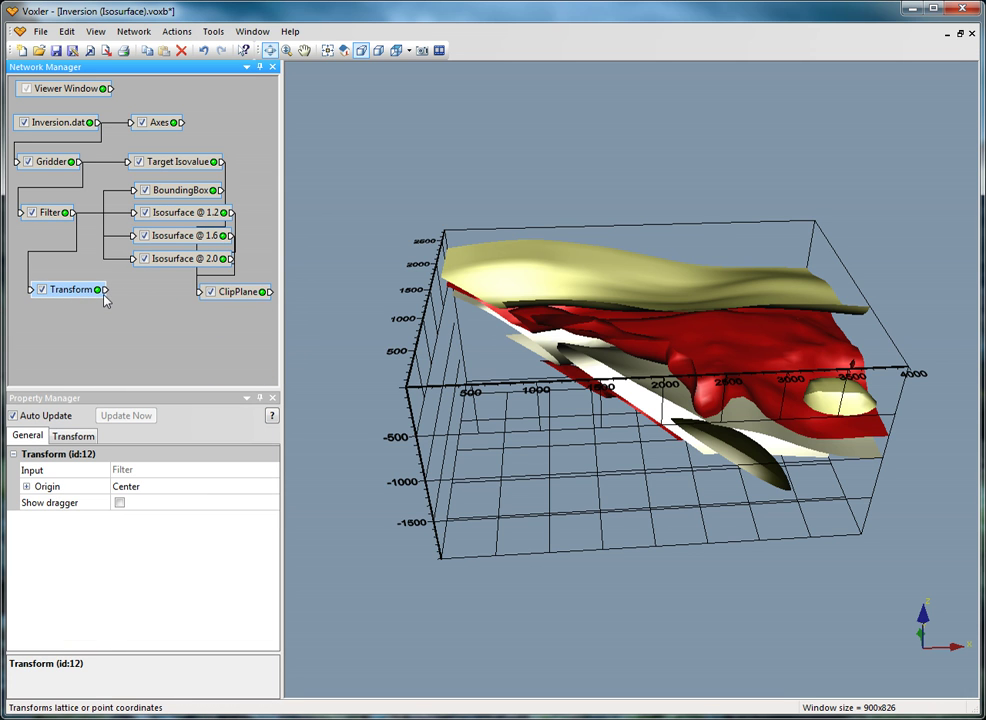
{"action": "left_click", "coordinate": [104, 290]}
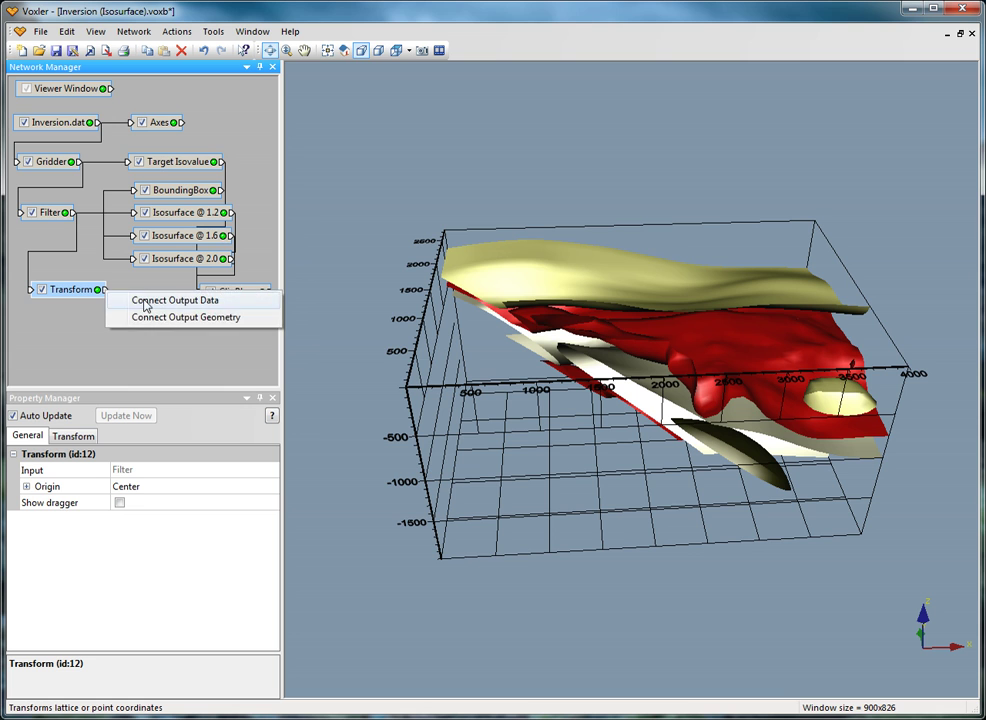
{"action": "left_click", "coordinate": [145, 301]}
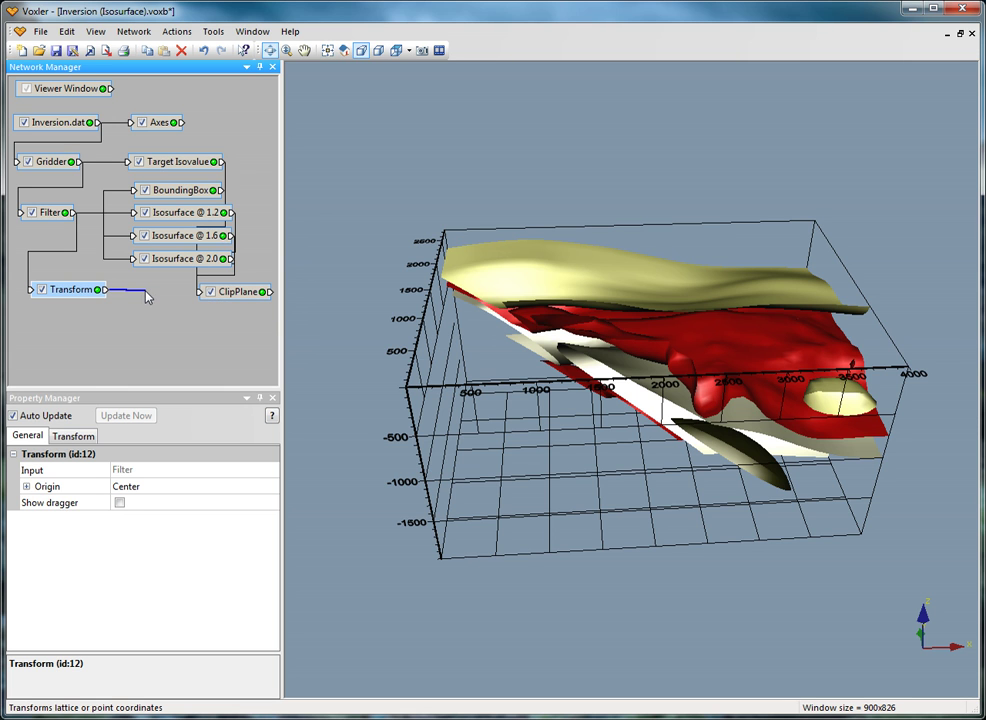
Feed Transform output into Target Isovalue and hide Isosurface @ 1.2, 1.6 and 2.0.
{"action": "left_click", "coordinate": [130, 172]}
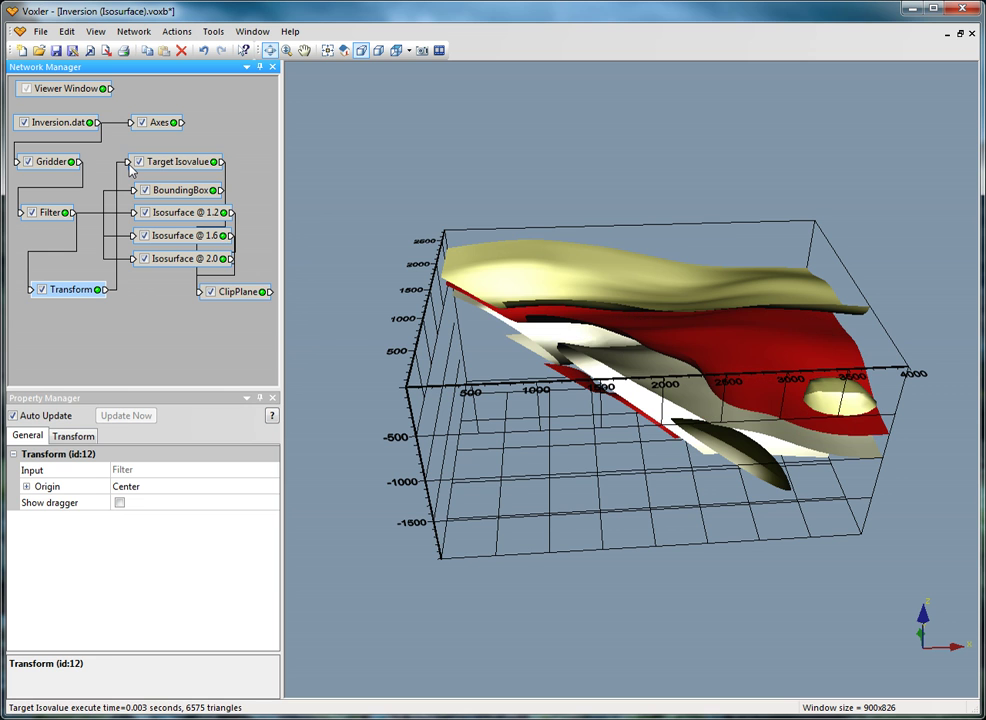
{"action": "left_click", "coordinate": [145, 212]}
{"action": "left_click", "coordinate": [145, 235]}
{"action": "left_click", "coordinate": [145, 258]}
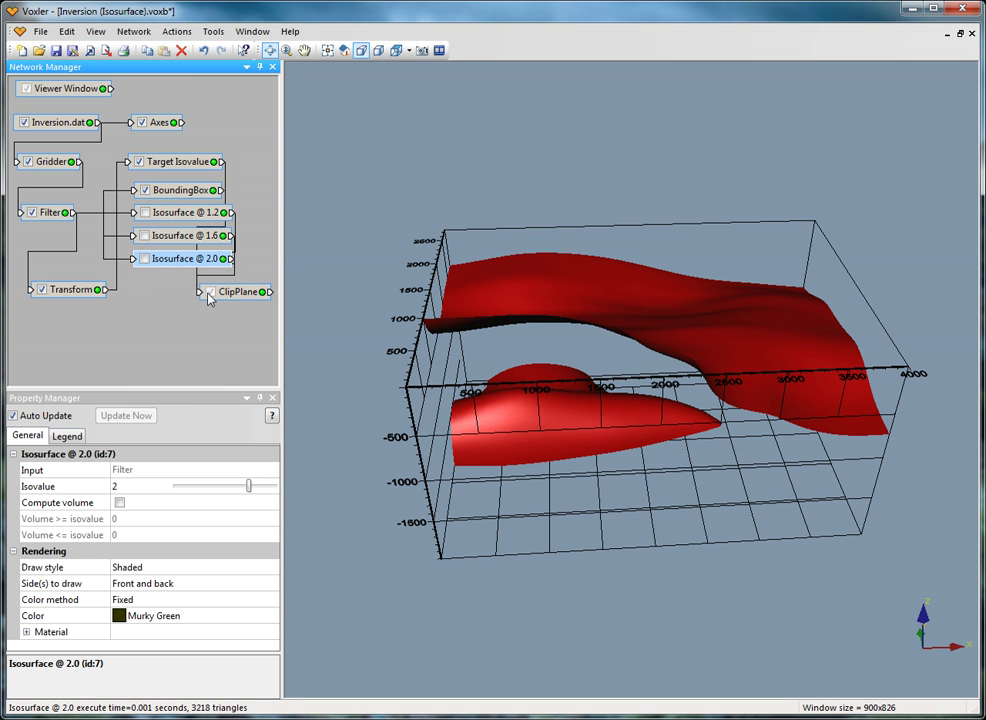
Switch the Transform module's Origin to Custom, then back to Center.
{"action": "left_click", "coordinate": [77, 292]}
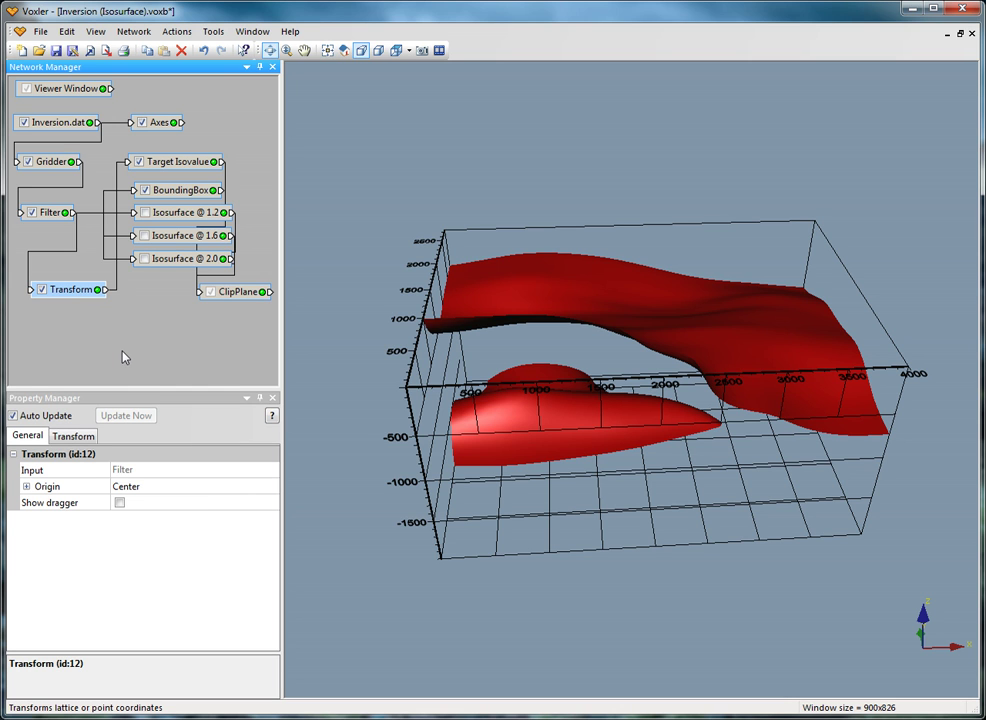
{"action": "left_click", "coordinate": [26, 487]}
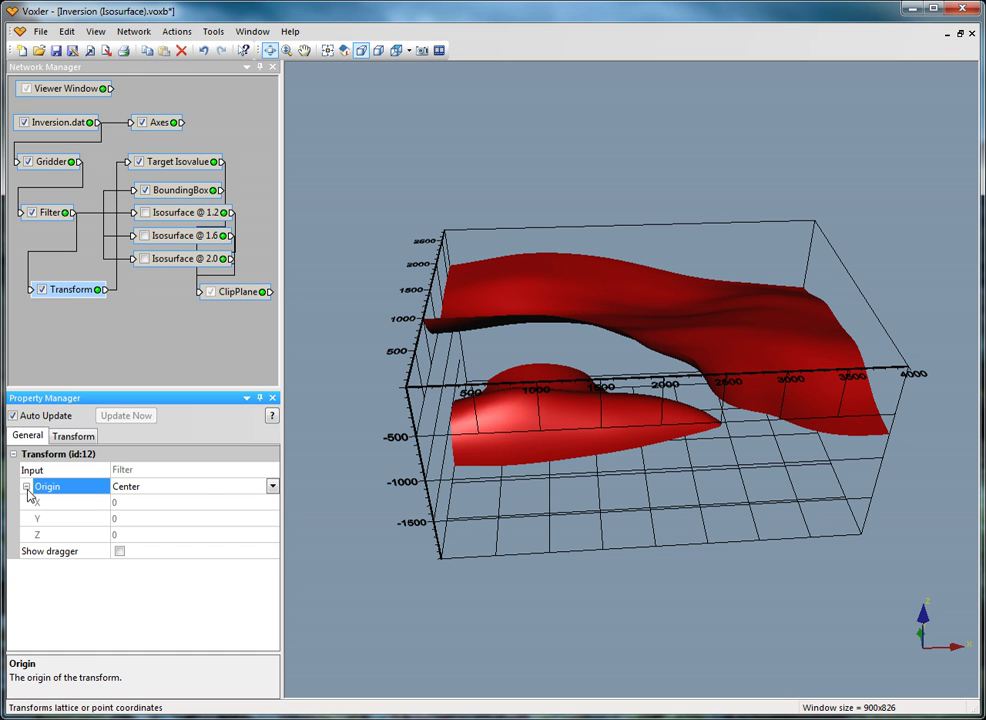
{"action": "left_click", "coordinate": [272, 486]}
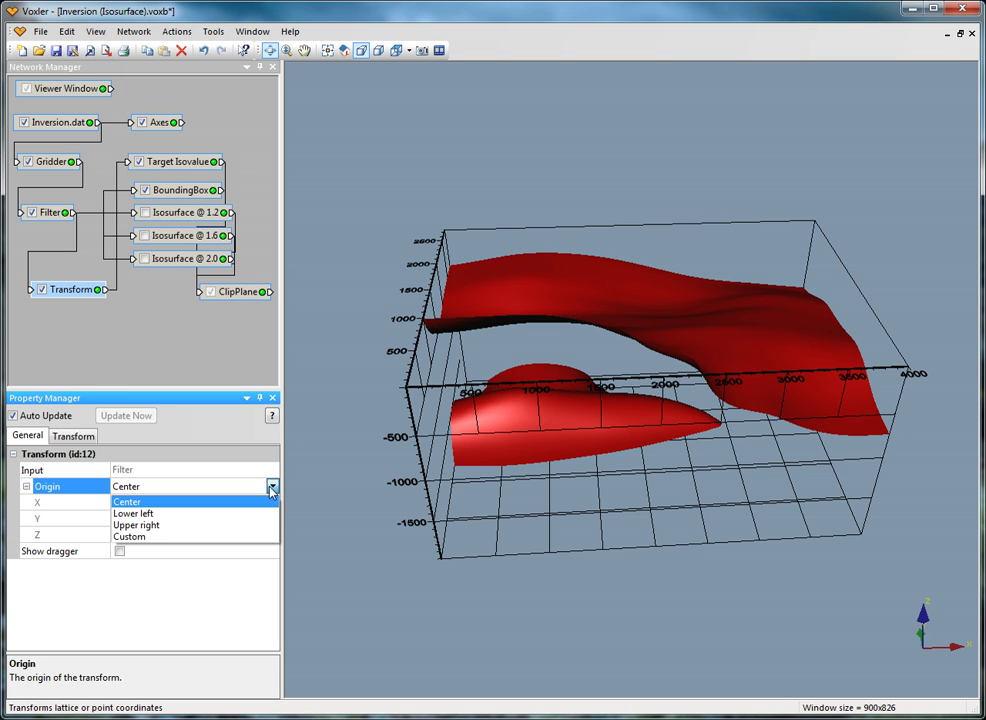
{"action": "left_click", "coordinate": [226, 538]}
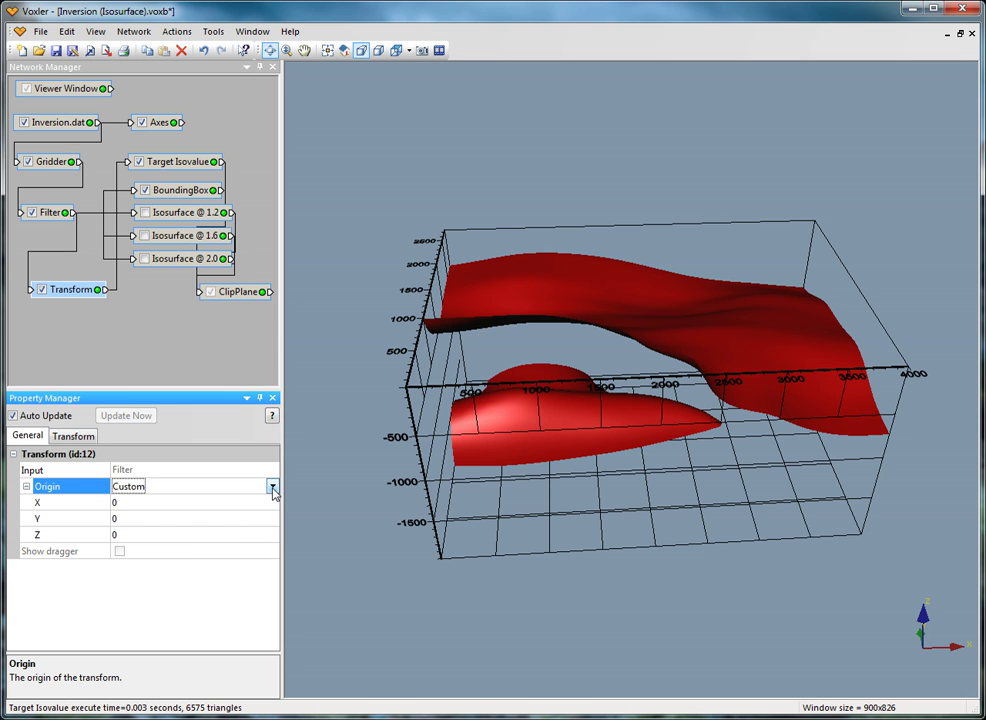
{"action": "left_click", "coordinate": [273, 487]}
{"action": "left_click", "coordinate": [268, 503]}
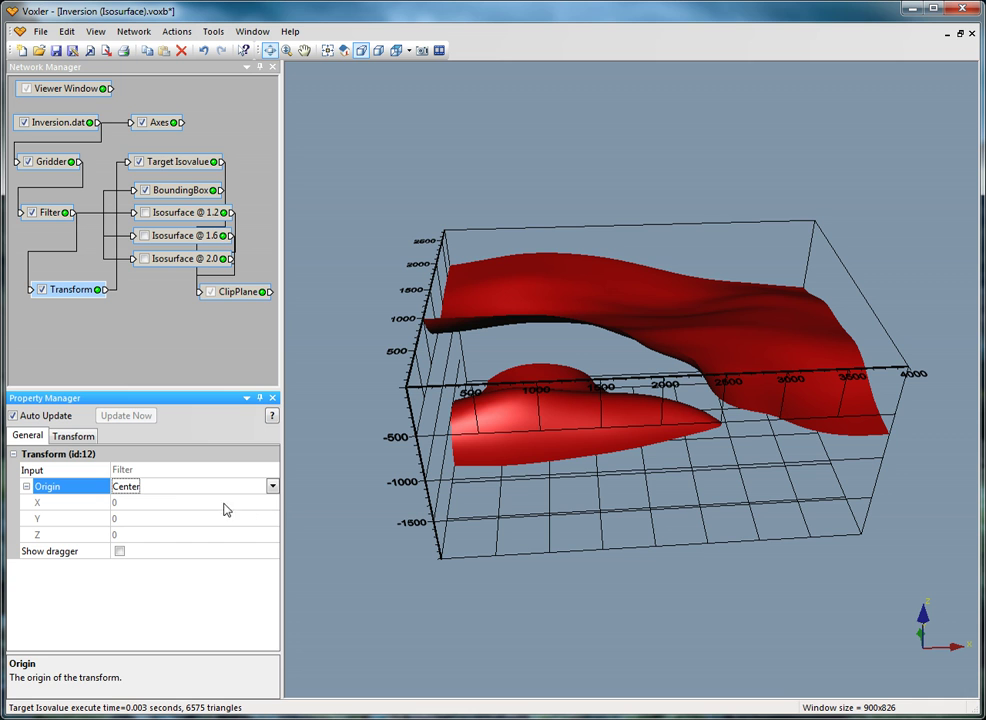
With the Transform dragger, shift the isosurface right, scale it to about 0.70, rotate it about X, then hide the dragger.
{"action": "left_click", "coordinate": [120, 551]}
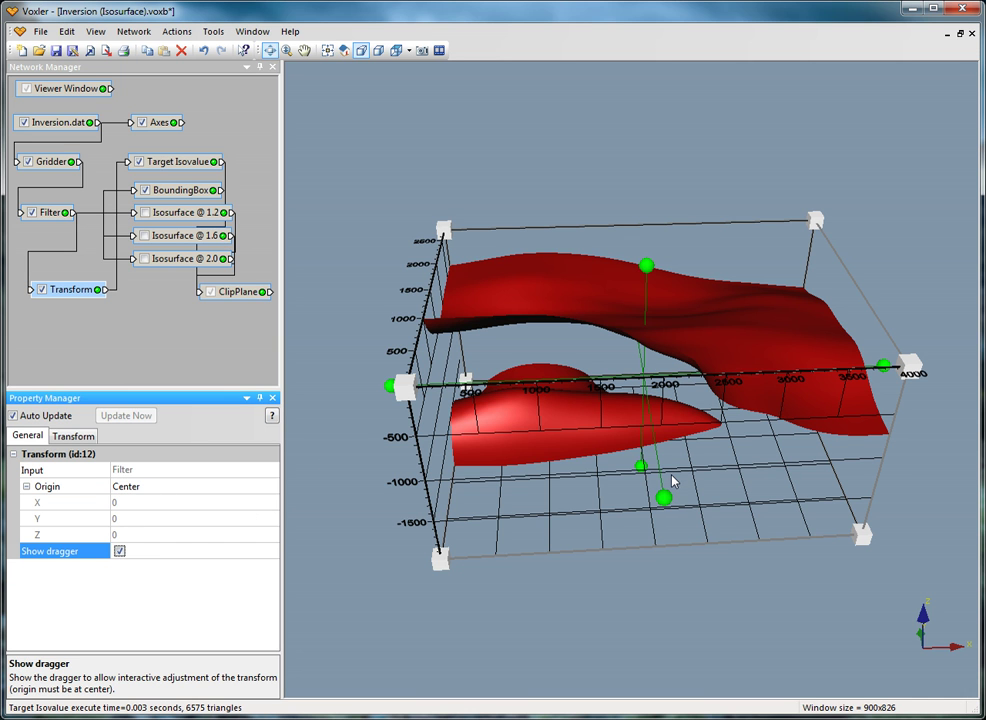
{"action": "left_click", "coordinate": [635, 380]}
{"action": "left_click_drag", "start_coordinate": [635, 380], "coordinate": [673, 427]}
{"action": "left_click_drag", "start_coordinate": [414, 381], "coordinate": [503, 375]}
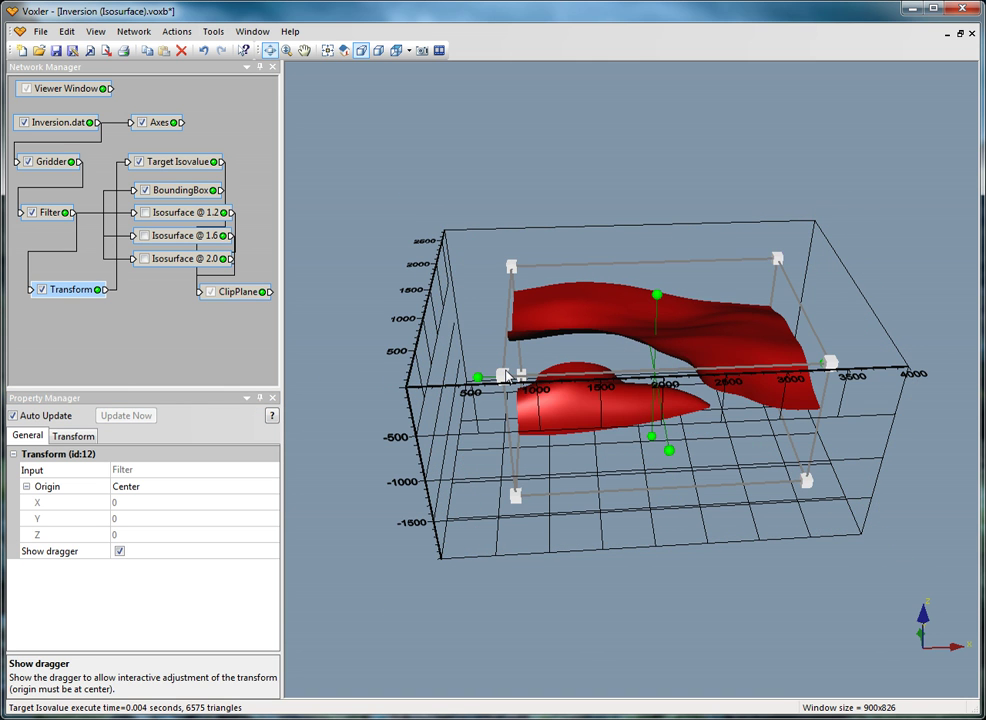
{"action": "left_click_drag", "start_coordinate": [655, 447], "coordinate": [614, 423]}
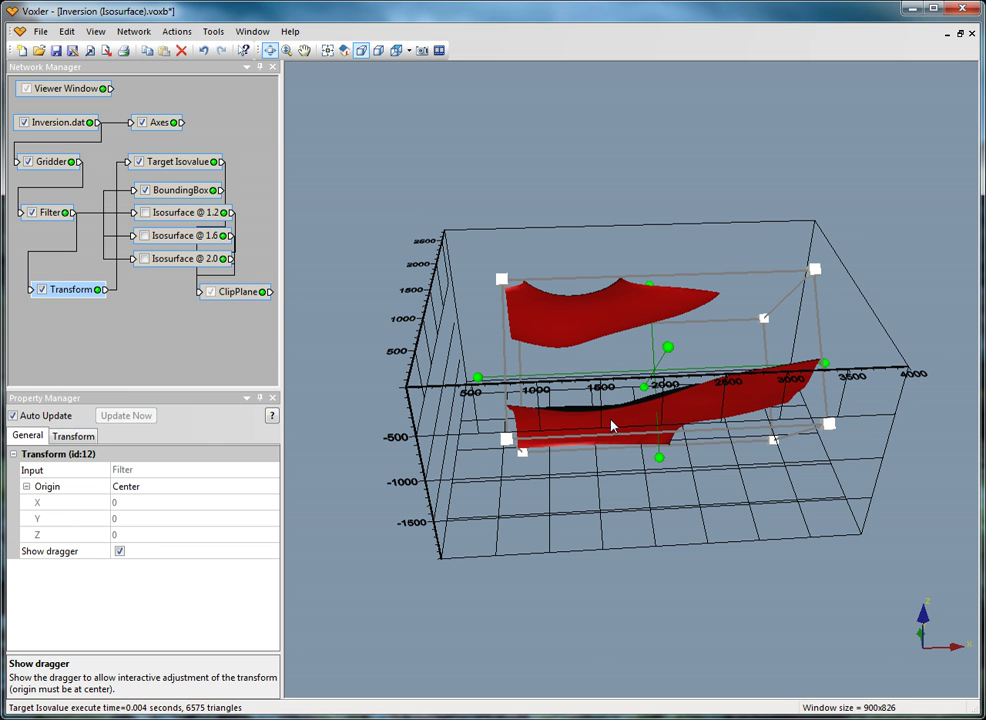
{"action": "left_click", "coordinate": [120, 551]}
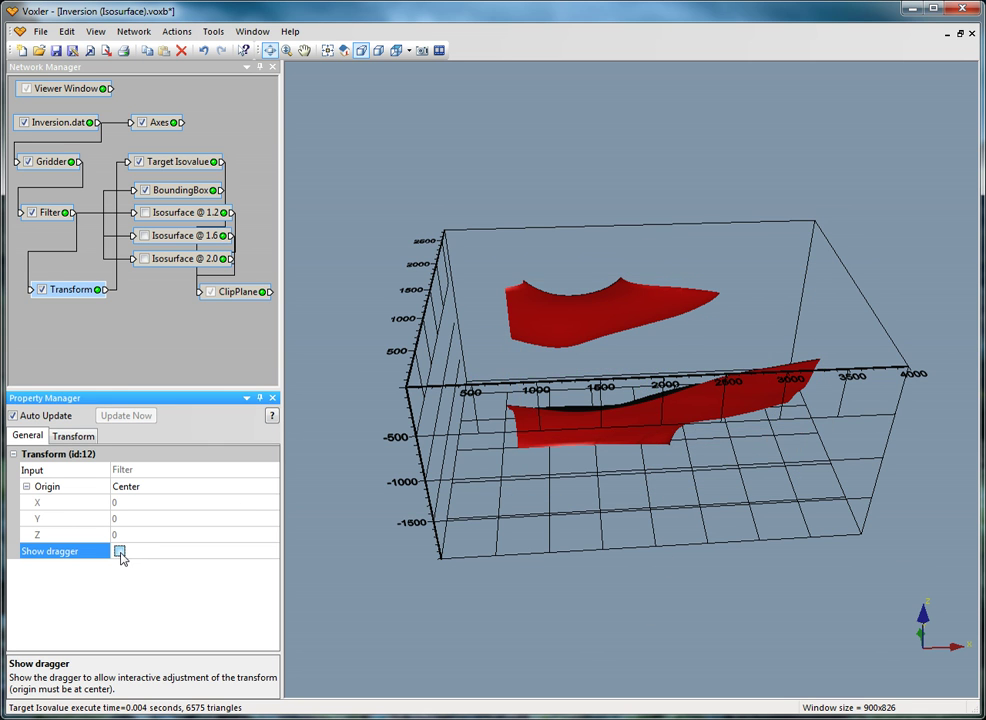
Reset the Transform to scale 1, 1, 1, rotation angle 0 and translation 0, 0, 0.
{"action": "left_click", "coordinate": [77, 440]}
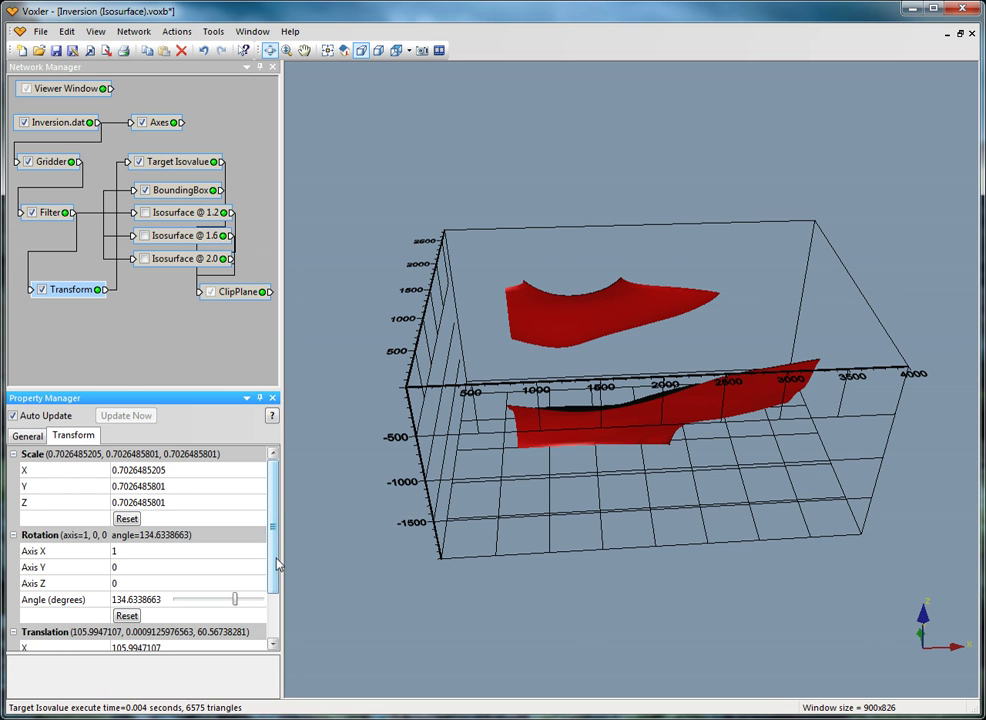
{"action": "scroll", "coordinate": [266, 595], "scroll_direction": "down", "scroll_amount": 2}
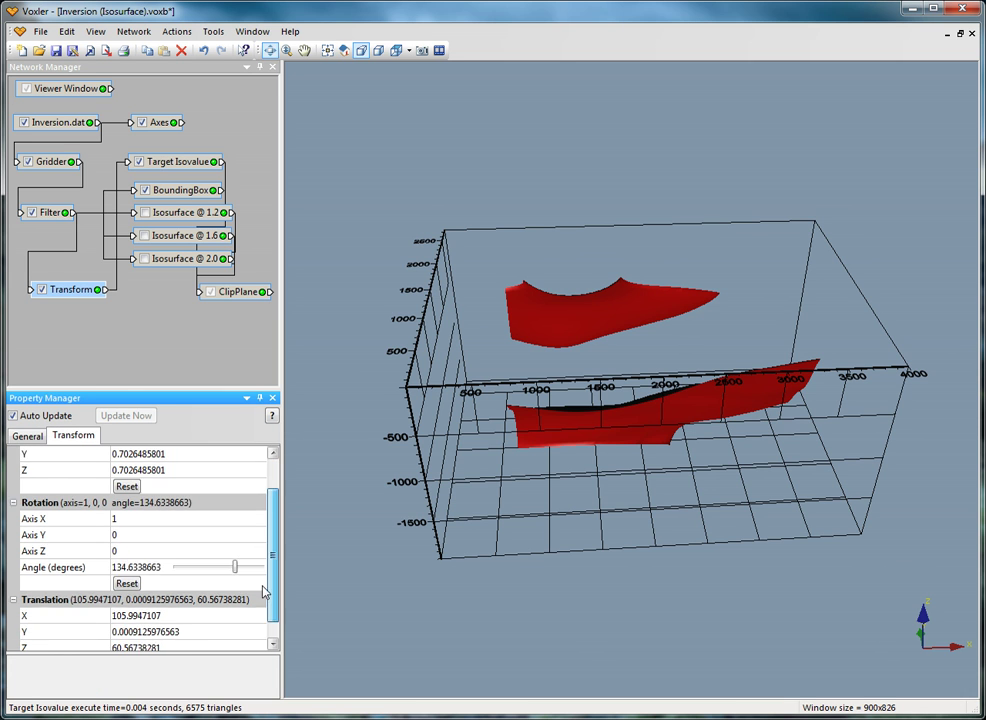
{"action": "scroll", "coordinate": [263, 630], "scroll_direction": "up", "scroll_amount": 2}
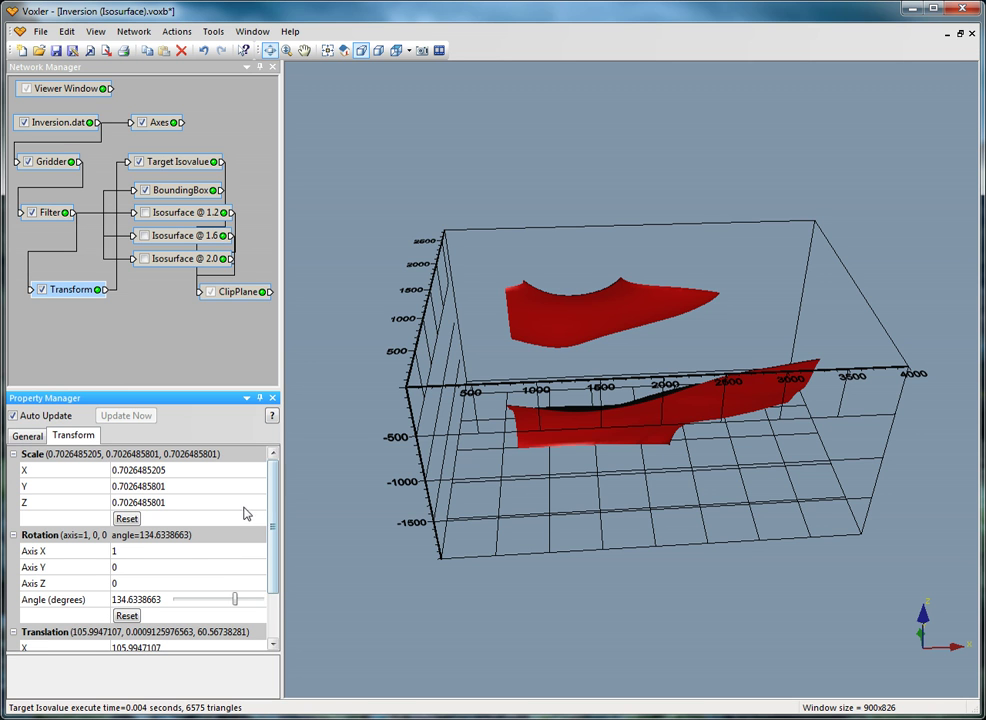
{"action": "left_click", "coordinate": [127, 519]}
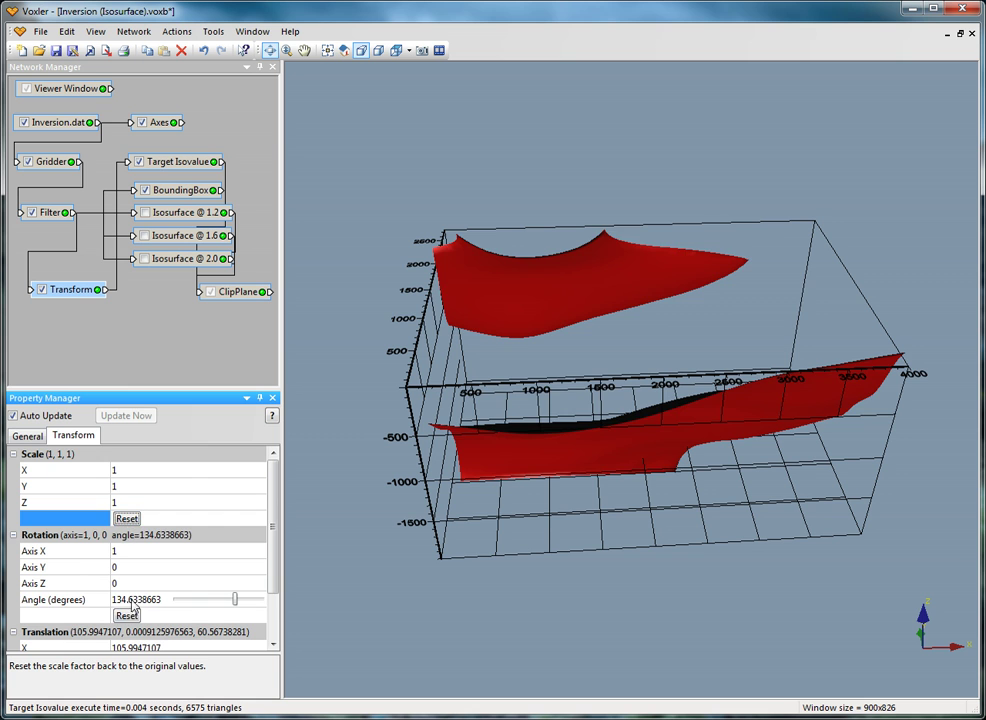
{"action": "left_click", "coordinate": [127, 615]}
{"action": "scroll", "coordinate": [268, 604], "scroll_direction": "down", "scroll_amount": 2}
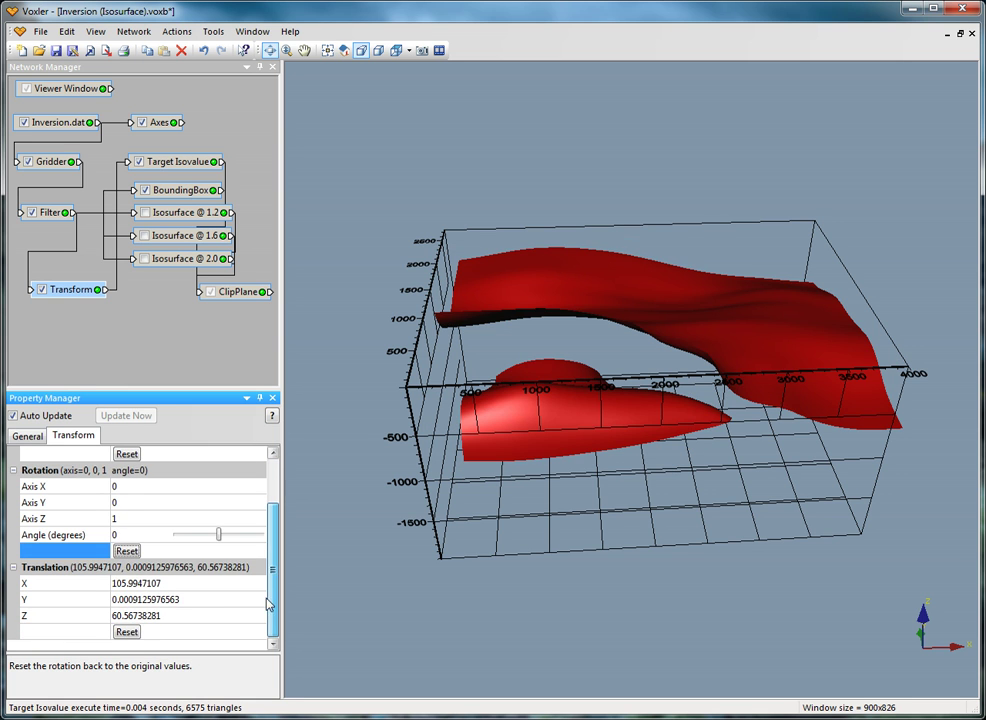
{"action": "left_click", "coordinate": [130, 632]}
{"action": "scroll", "coordinate": [266, 606], "scroll_direction": "up", "scroll_amount": 1}
{"action": "scroll", "coordinate": [266, 606], "scroll_direction": "up", "scroll_amount": 1}
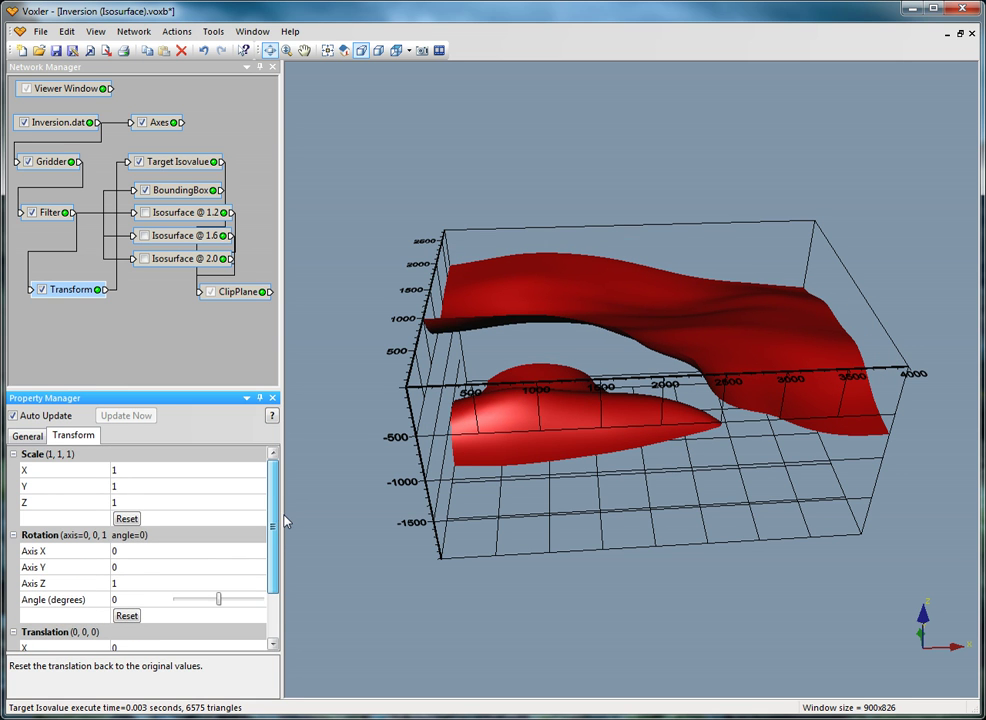
Set the Transform's Scale X to 2, giving a scale of 2, 1, 1.
{"action": "left_click", "coordinate": [132, 472]}
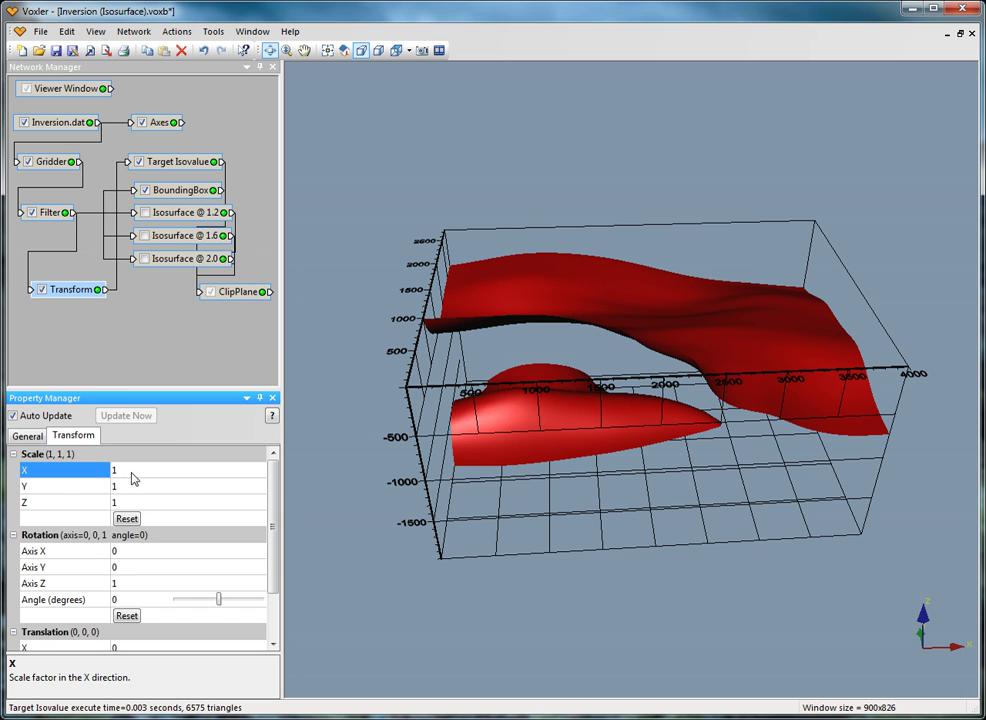
{"action": "left_click", "coordinate": [87, 478]}
{"action": "type", "text": "2"}
{"action": "key", "text": "Return"}
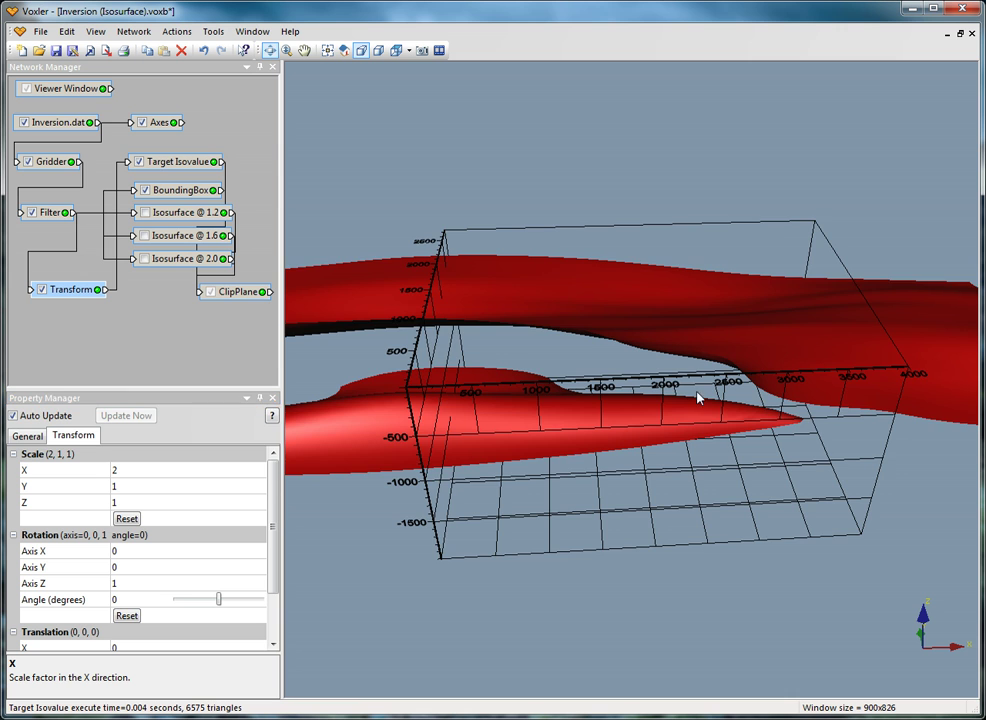
{"action": "scroll", "coordinate": [693, 400], "scroll_direction": "down", "scroll_amount": 3}
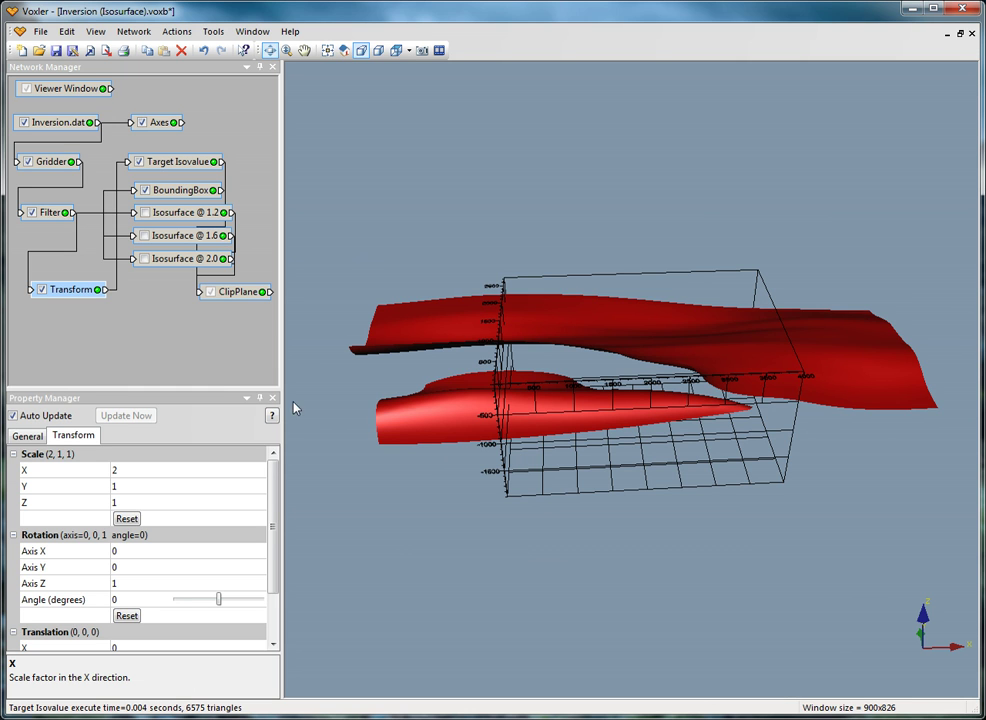
Connect the Transform's output data to the BoundingBox.
{"action": "left_click", "coordinate": [104, 290]}
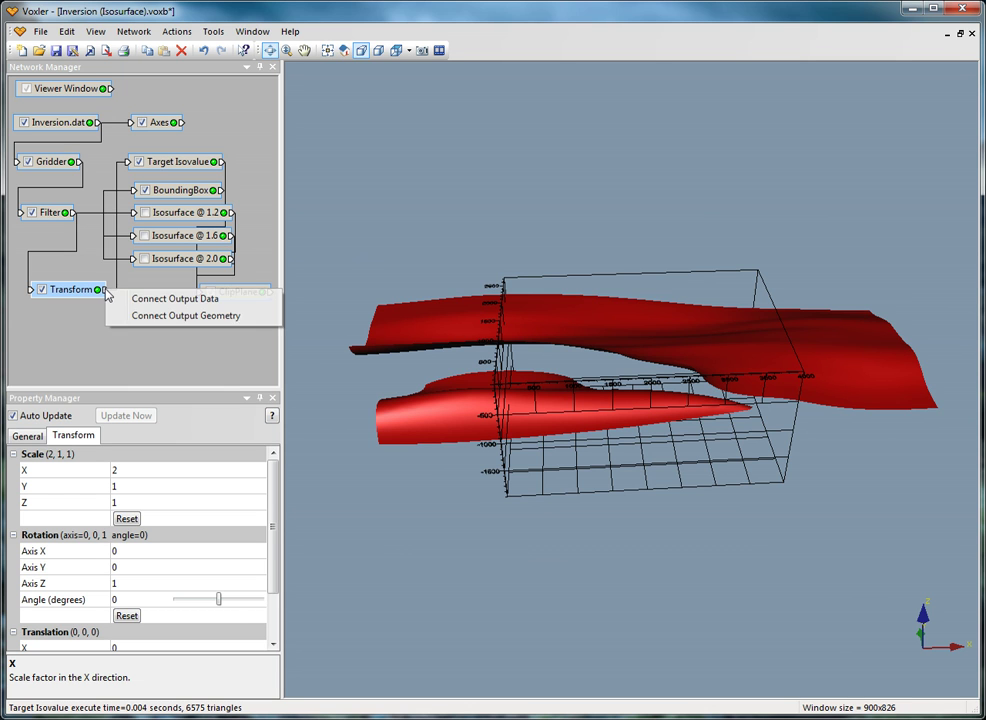
{"action": "left_click", "coordinate": [181, 300]}
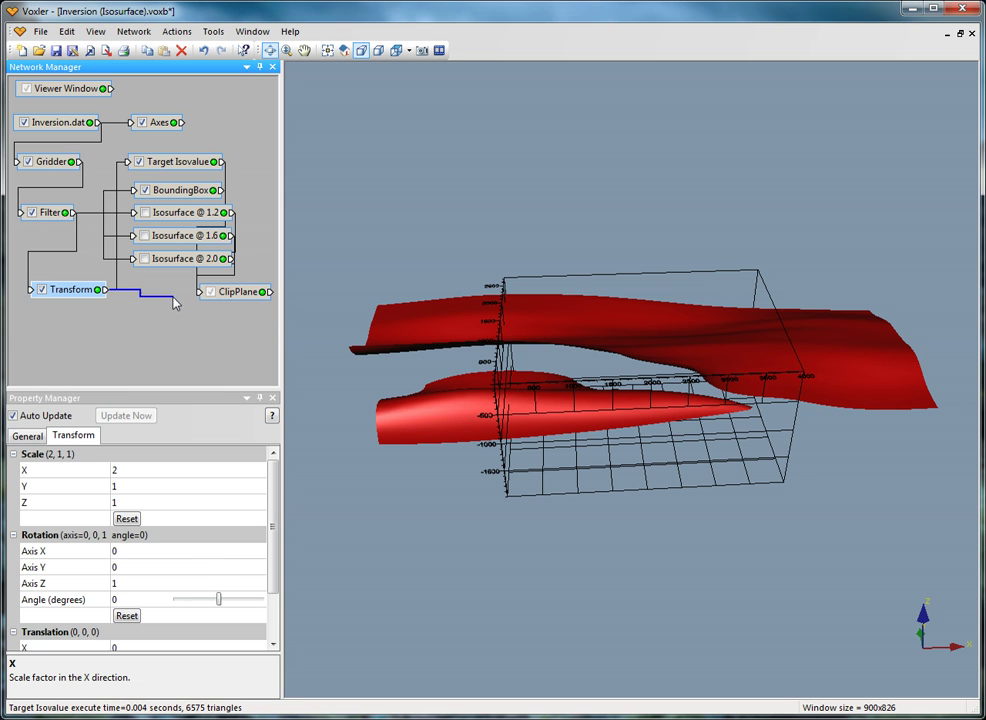
{"action": "left_click", "coordinate": [133, 197]}
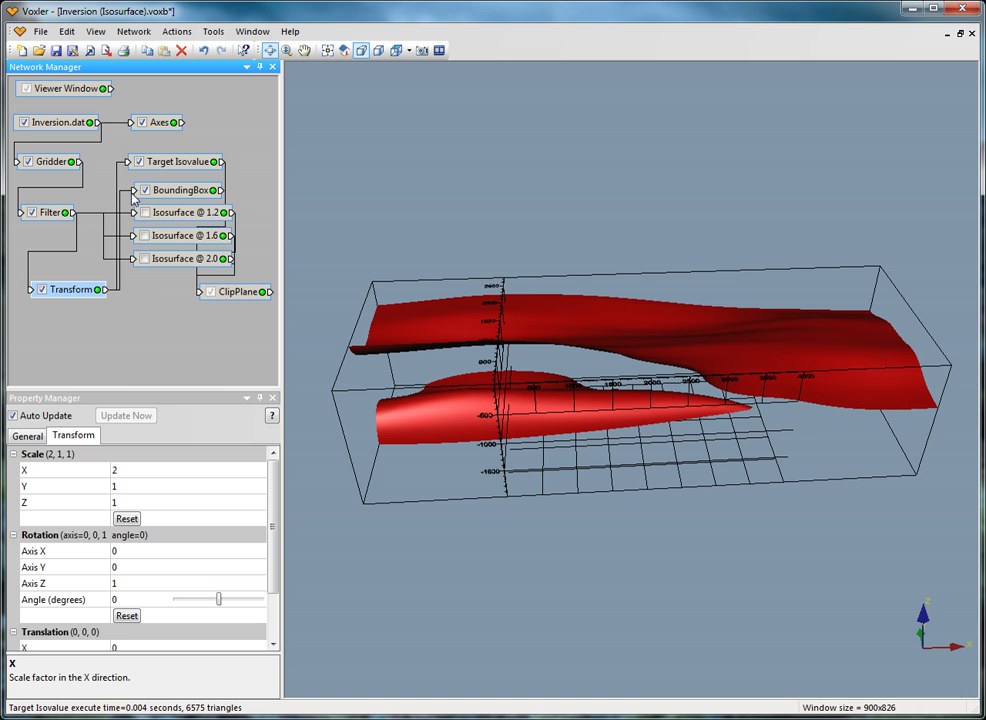
Connect the Transform's output data to the Axes as well.
{"action": "left_click", "coordinate": [104, 289]}
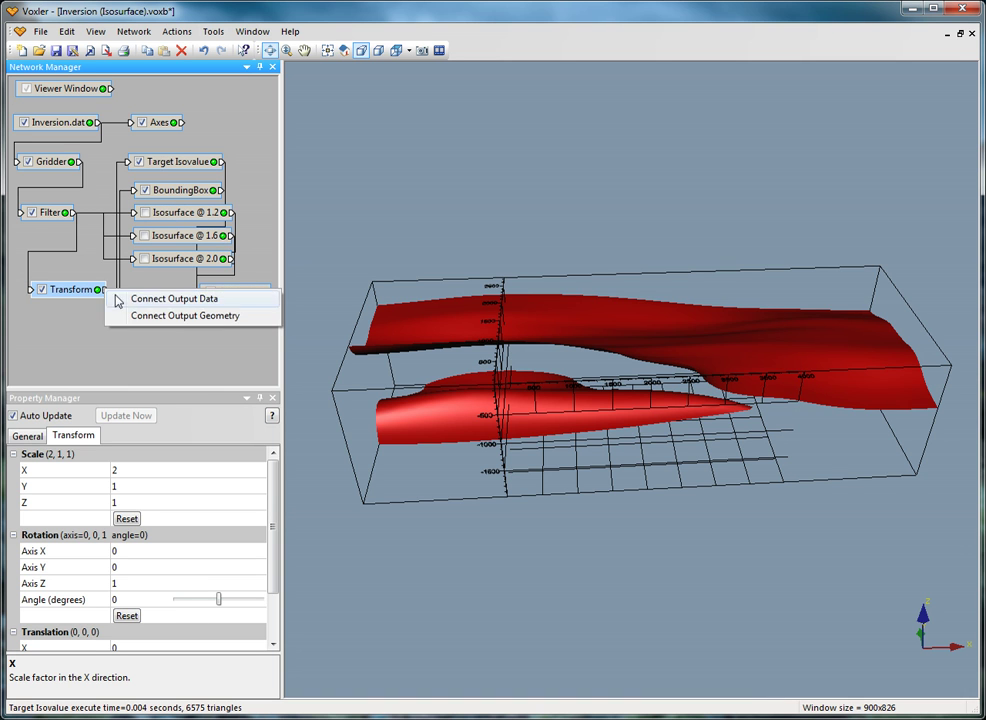
{"action": "left_click", "coordinate": [120, 297]}
{"action": "left_click", "coordinate": [130, 122]}
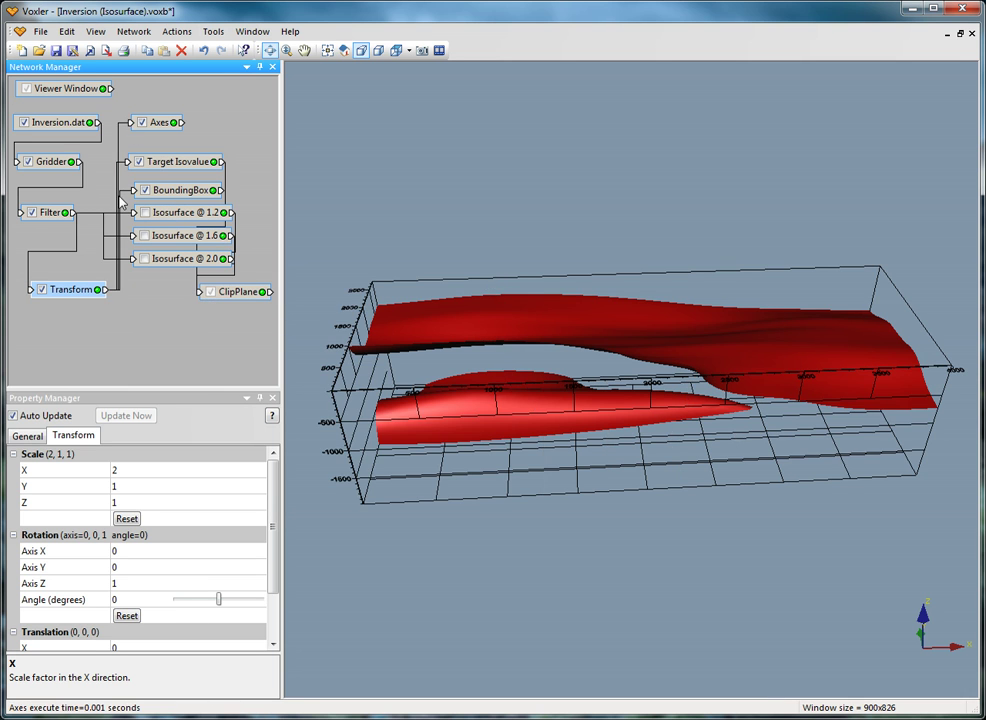
{"action": "left_click_drag", "start_coordinate": [795, 442], "coordinate": [788, 467]}
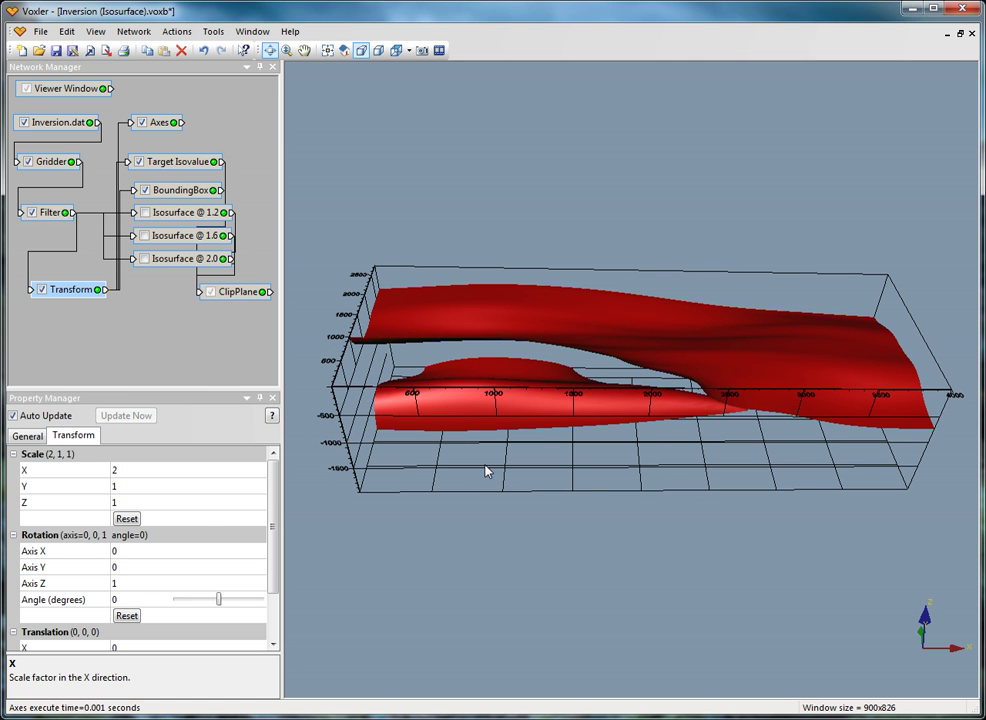
Reset the X scale to 1, try a range of rotation angles, then return the angle to 0.
{"action": "left_click", "coordinate": [126, 519]}
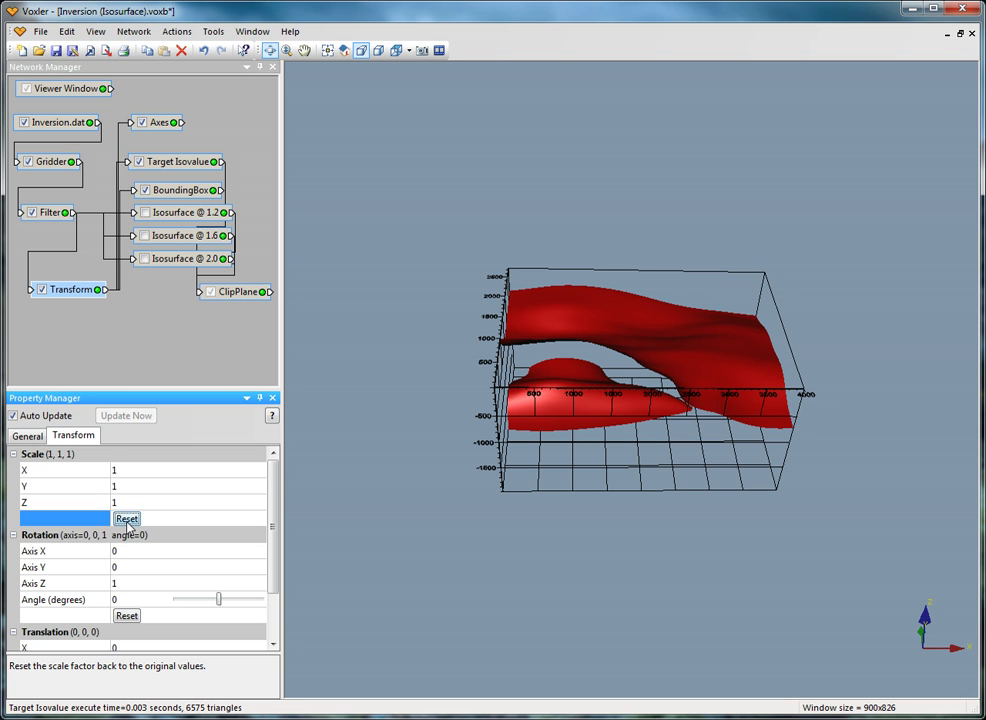
{"action": "left_click_drag", "start_coordinate": [273, 489], "coordinate": [275, 525]}
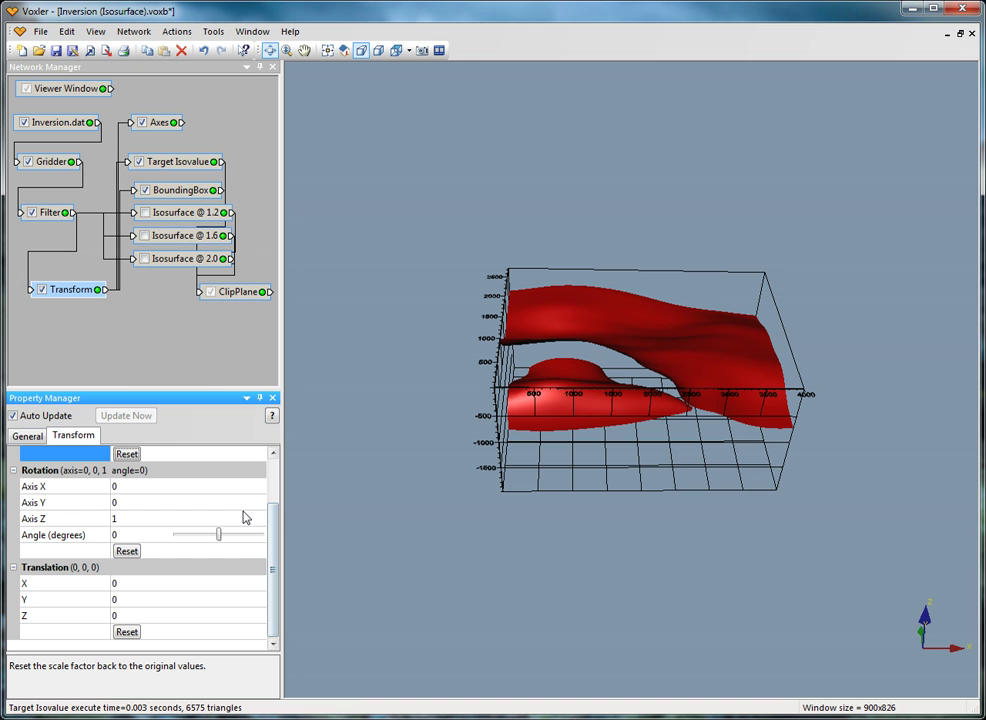
{"action": "scroll", "coordinate": [422, 476], "scroll_direction": "up", "scroll_amount": 2}
{"action": "scroll", "coordinate": [422, 476], "scroll_direction": "up", "scroll_amount": 3}
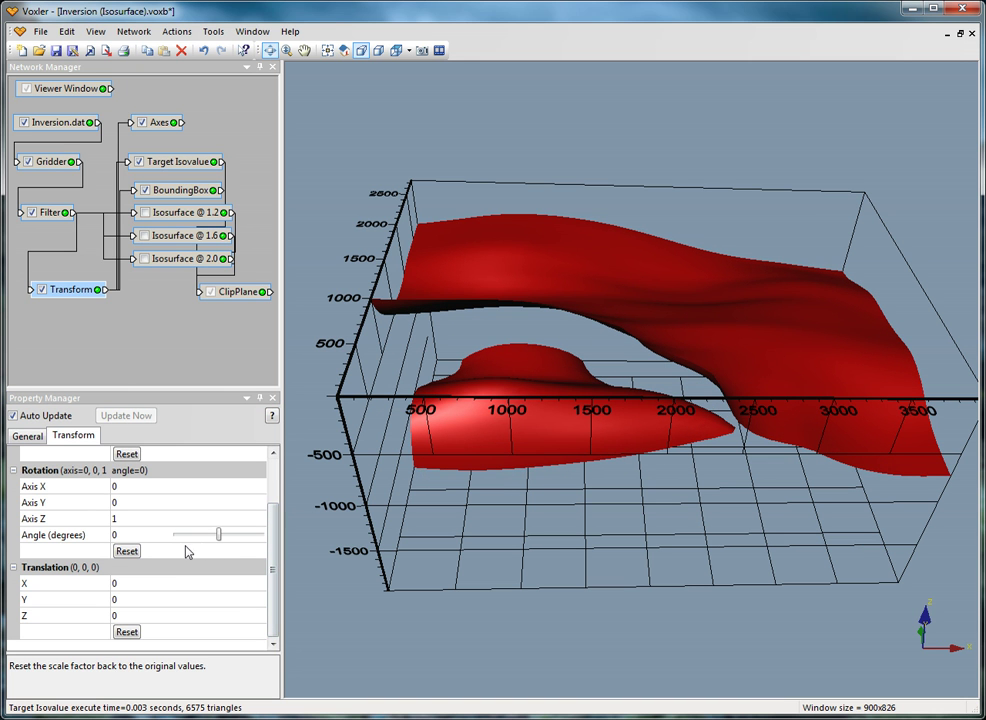
{"action": "mouse_move", "coordinate": [220, 535]}
{"action": "left_mouse_down"}
{"action": "mouse_move", "coordinate": [231, 535]}
{"action": "mouse_move", "coordinate": [213, 539]}
{"action": "left_mouse_up"}
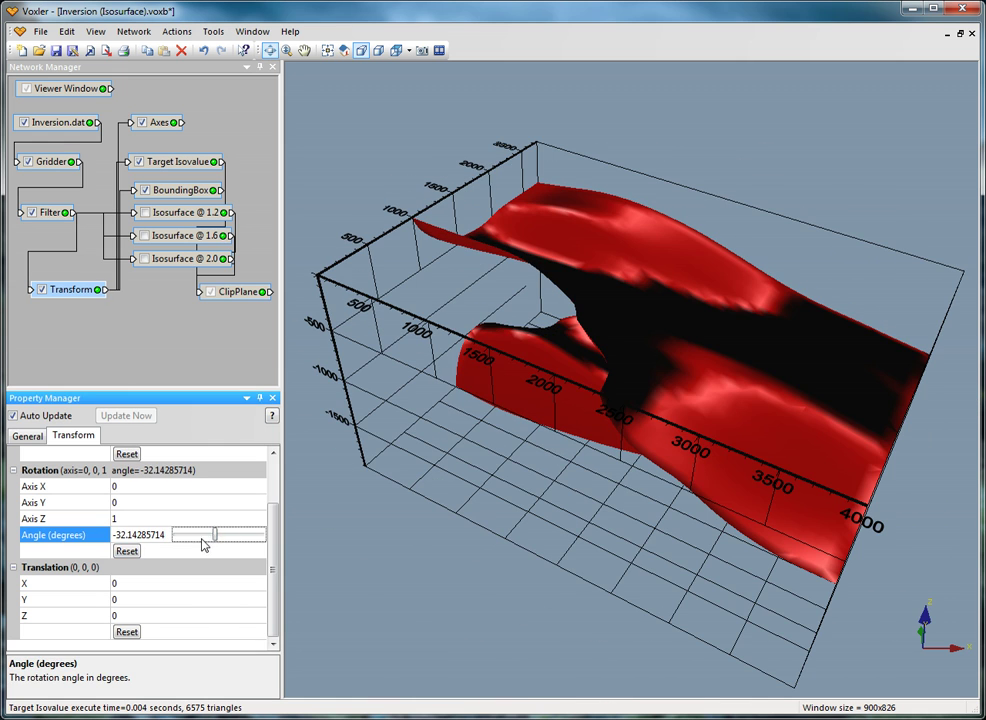
{"action": "left_click", "coordinate": [130, 551]}
Set the rotation axis Y to 1 and Z to 0, try several angles, then reset to 0.
{"action": "left_click", "coordinate": [128, 502]}
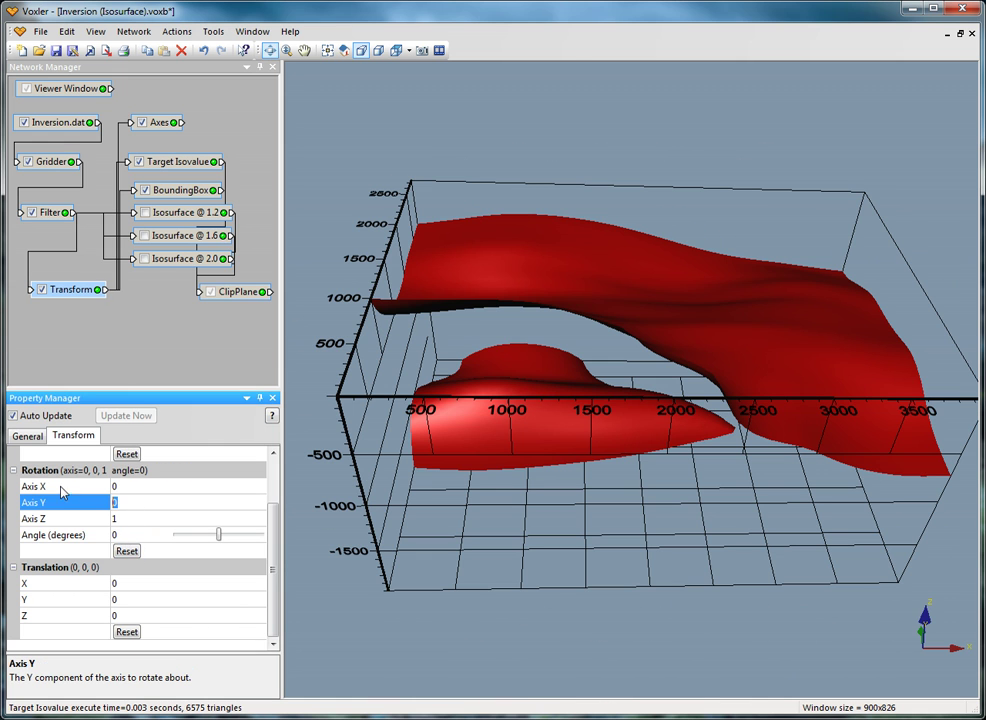
{"action": "type", "text": "1"}
{"action": "left_click", "coordinate": [115, 518]}
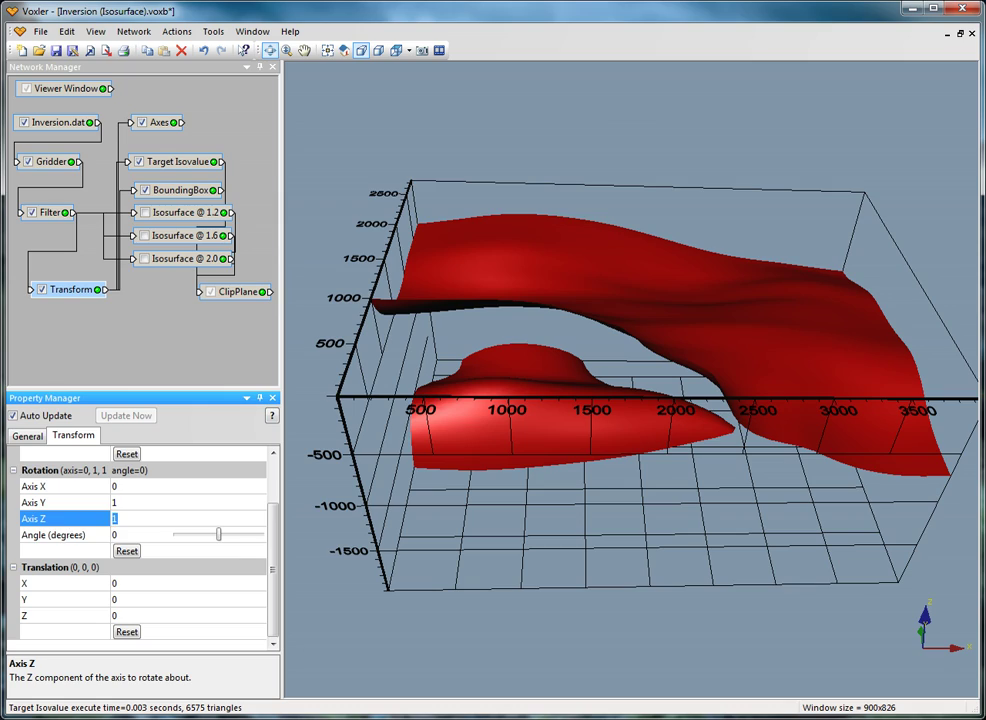
{"action": "type", "text": "0"}
{"action": "key", "text": "Return"}
{"action": "mouse_move", "coordinate": [220, 537]}
{"action": "left_mouse_down"}
{"action": "mouse_move", "coordinate": [200, 533]}
{"action": "mouse_move", "coordinate": [233, 533]}
{"action": "mouse_move", "coordinate": [214, 538]}
{"action": "left_mouse_up"}
{"action": "left_click", "coordinate": [128, 551]}
{"action": "left_click", "coordinate": [130, 552]}
{"action": "left_click", "coordinate": [590, 509]}
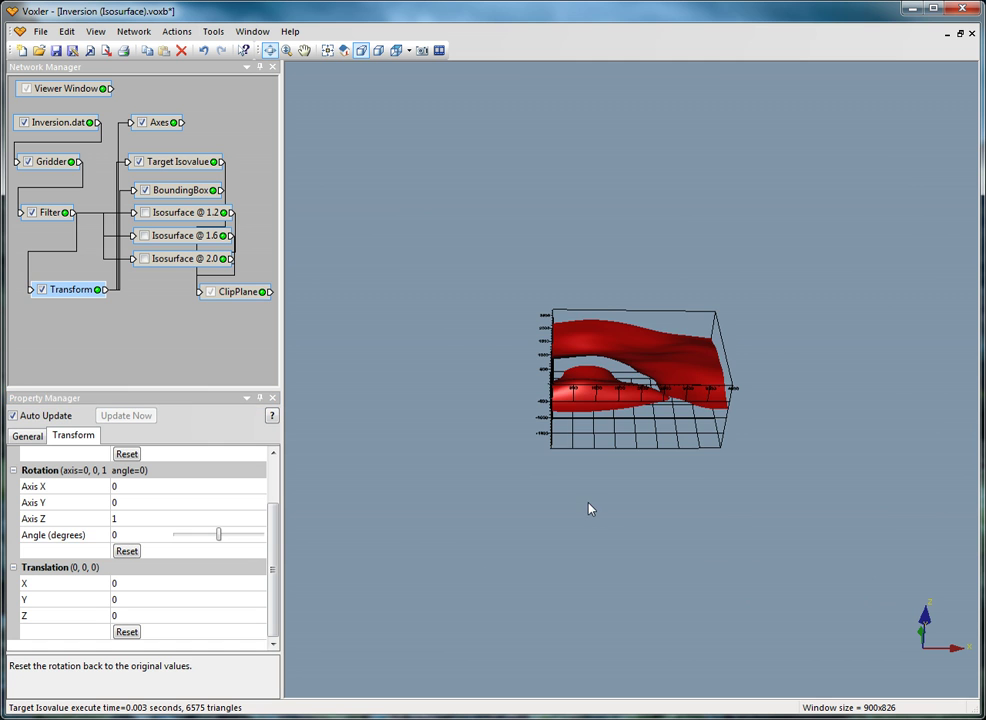
{"action": "scroll", "coordinate": [589, 509], "scroll_direction": "up", "scroll_amount": 5}
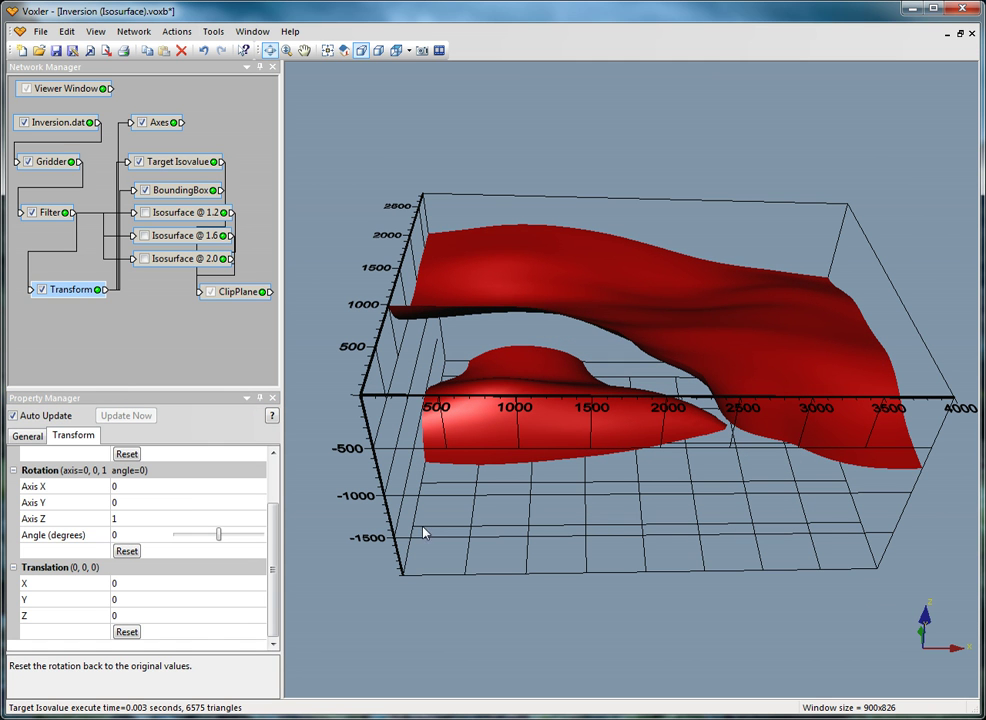
Set the Transform translation to 500 in X, Y and Z.
{"action": "left_click", "coordinate": [153, 585]}
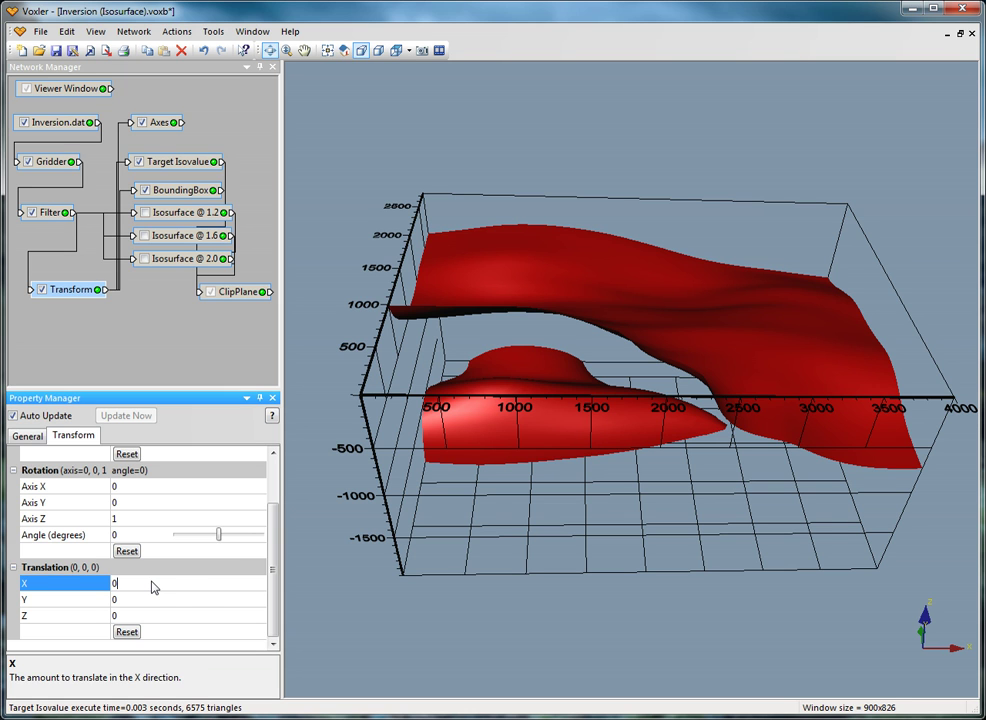
{"action": "type", "text": "500"}
{"action": "key", "text": "Return"}
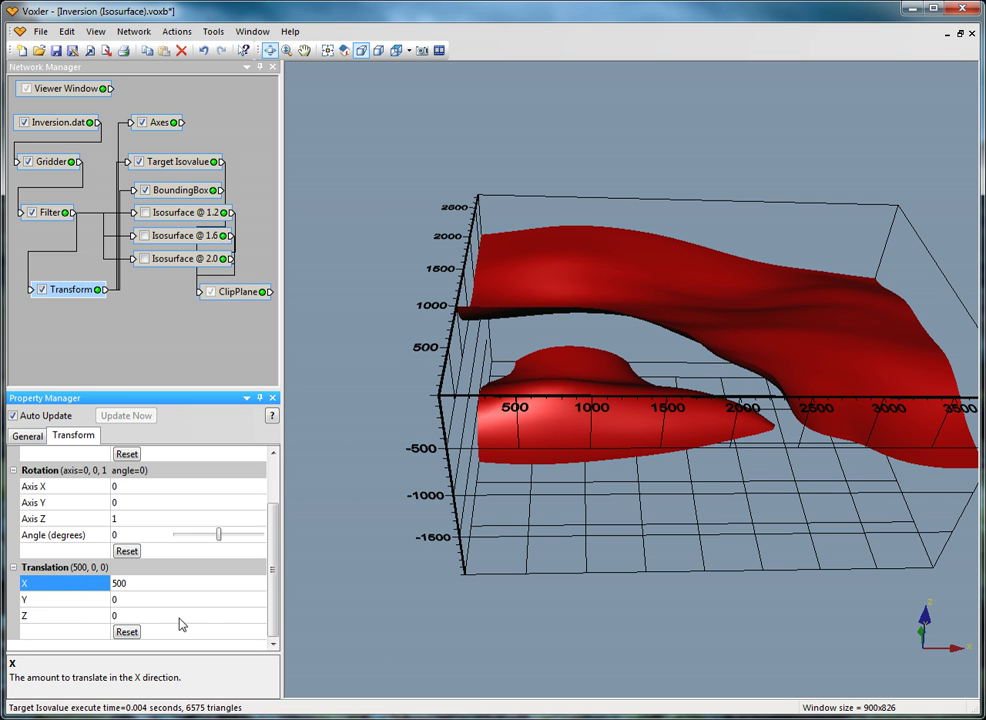
{"action": "left_click", "coordinate": [64, 601]}
{"action": "type", "text": "500"}
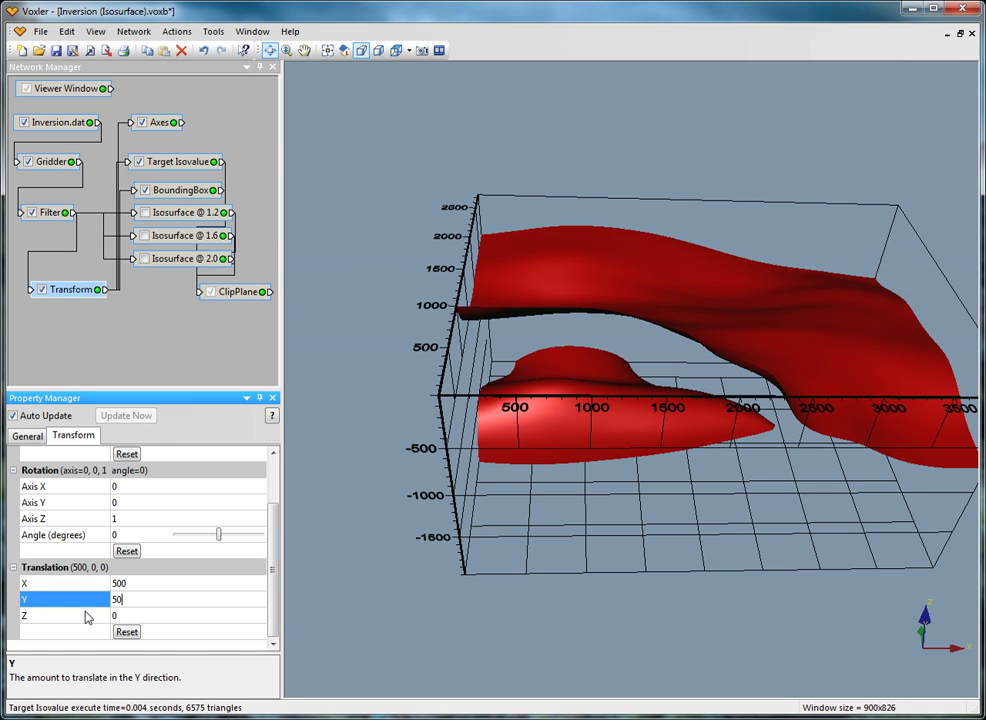
{"action": "key", "text": "Return"}
{"action": "left_click", "coordinate": [99, 617]}
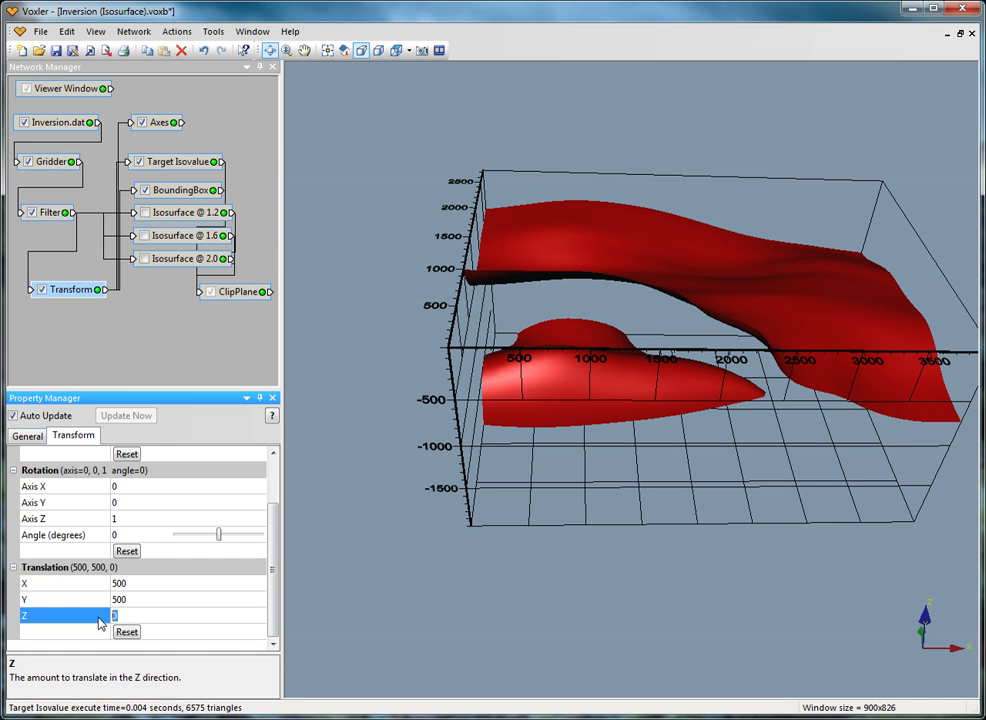
{"action": "type", "text": "500"}
{"action": "key", "text": "Return"}
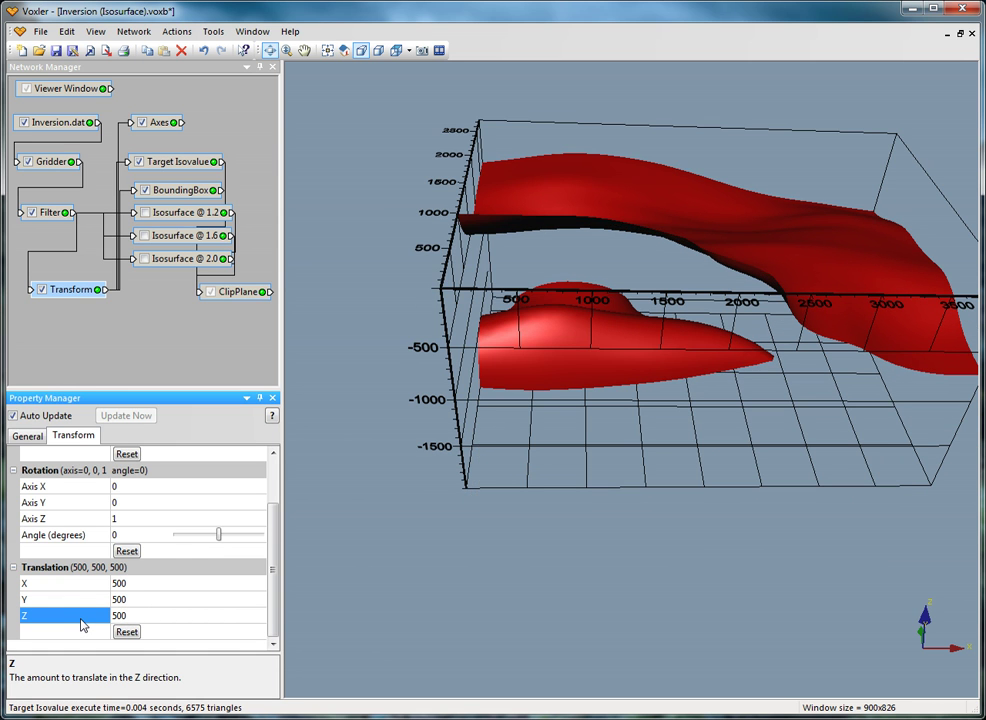